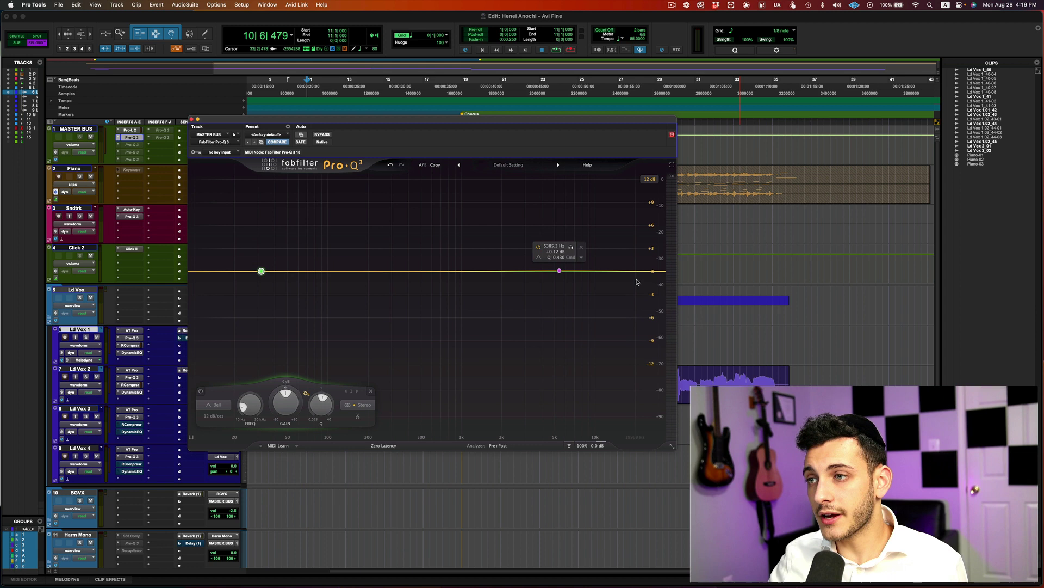
- Add a high-shelf band near 9 kHz on the master bus EQ, boost it about 6.4 dB, and remove the band
click(594, 272)
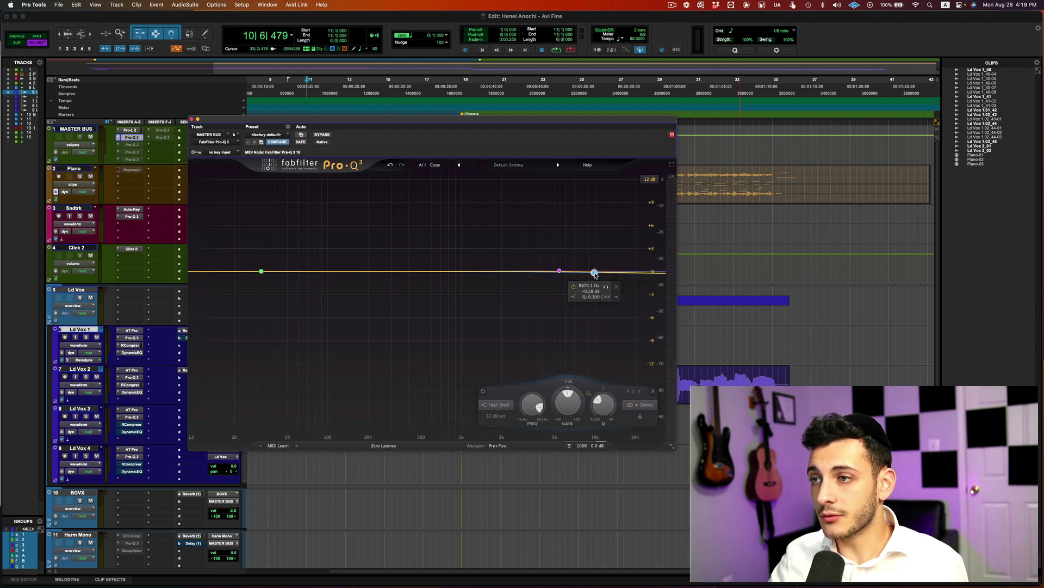
mouse_move(597, 275)
mouse_down()
mouse_move(596, 336)
mouse_move(593, 224)
mouse_up()
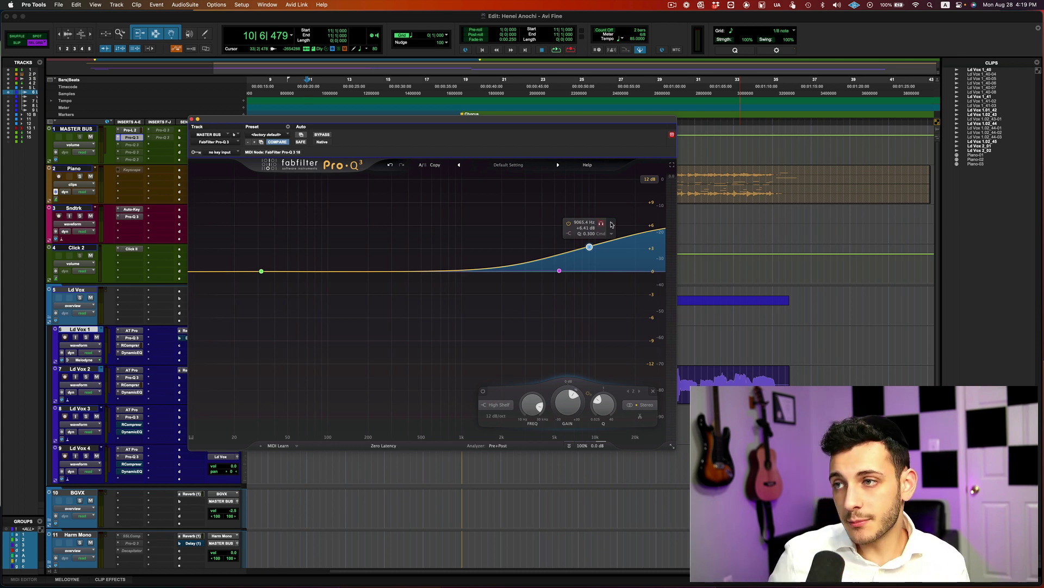
click(613, 224)
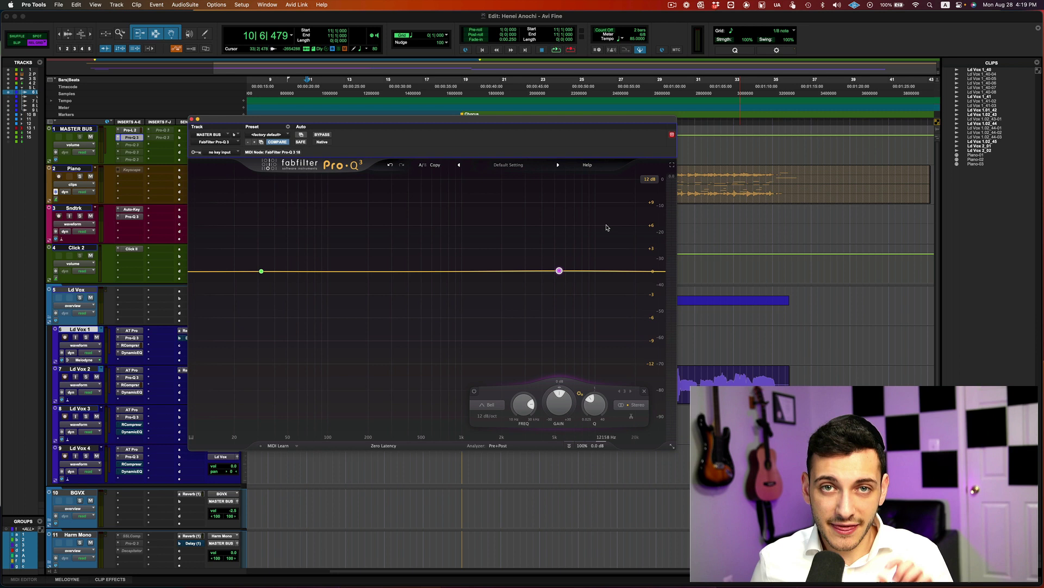
- Add a high-shelf band at about 10.1 kHz with about 1.2 dB of gain and delete it
mouse_move(580, 260)
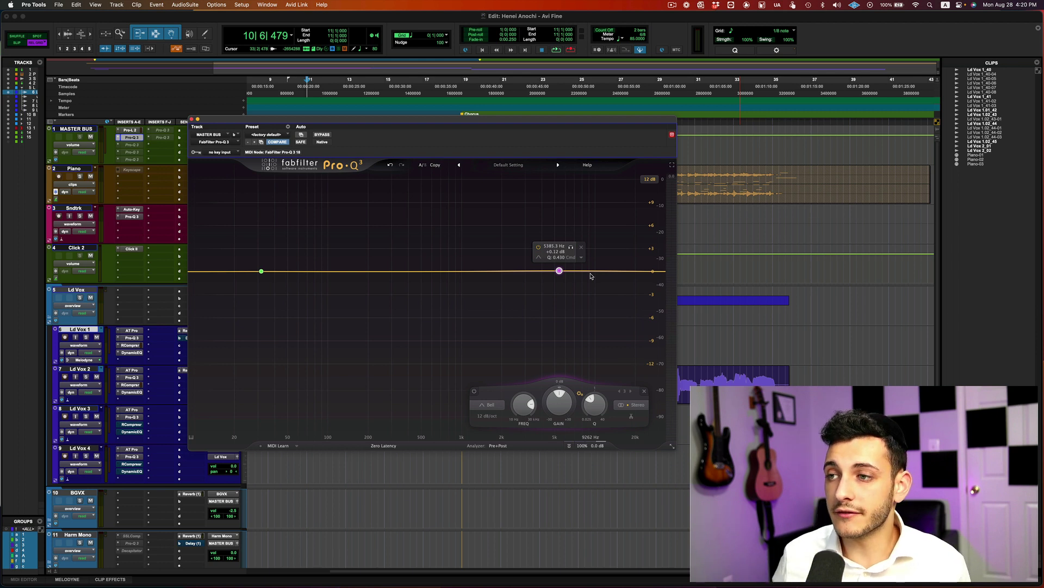
drag(592, 272, 595, 267)
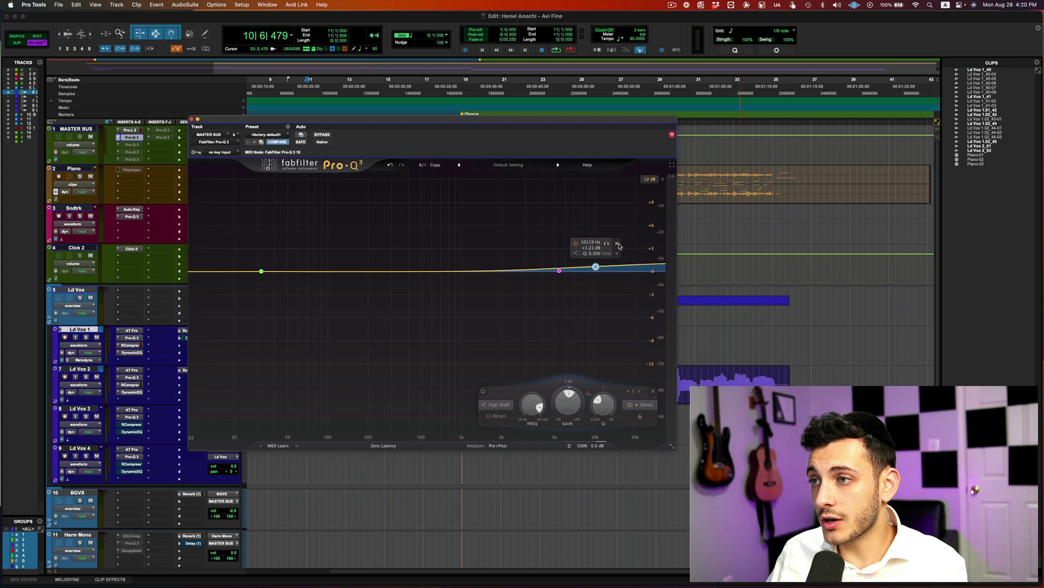
click(617, 244)
- Add a bell band at about 1.66 kHz boosted about 3.8 dB and bring its gain back to flat
drag(488, 271, 491, 243)
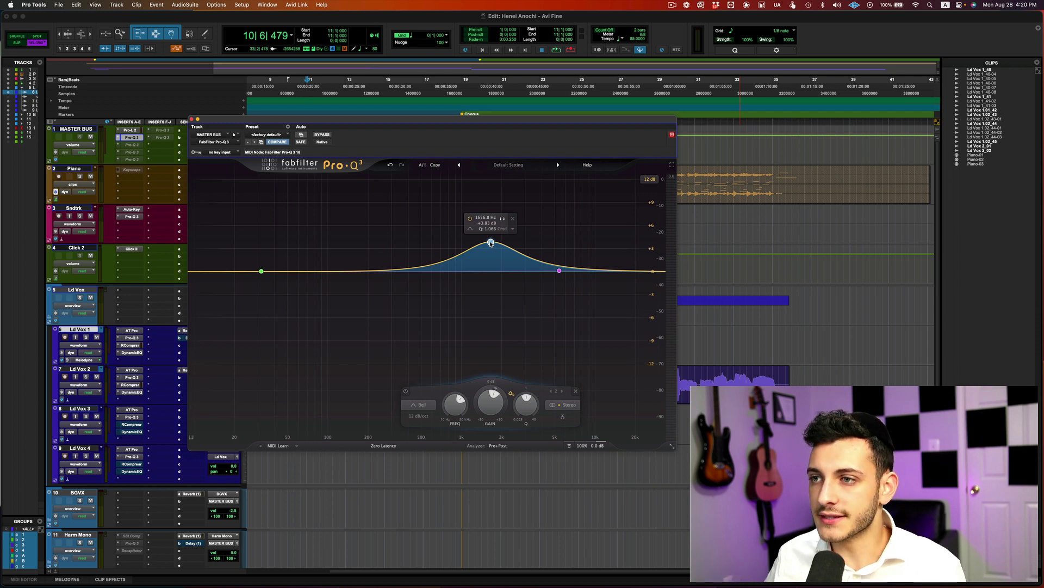
drag(490, 242, 490, 272)
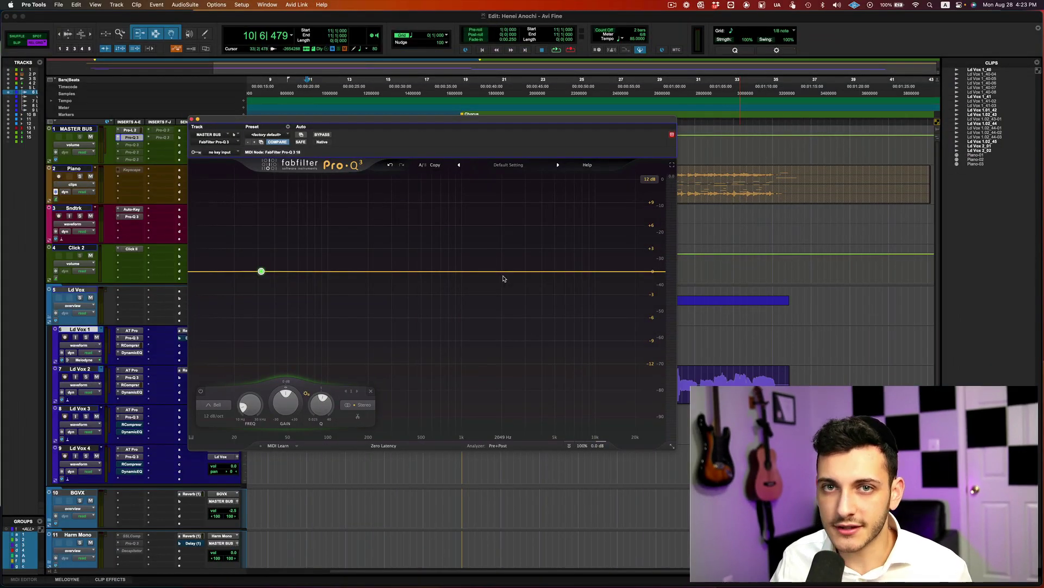
- Play the mix, move the EQ window aside, and set the playback start to bar 18 on the timeline
key(space)
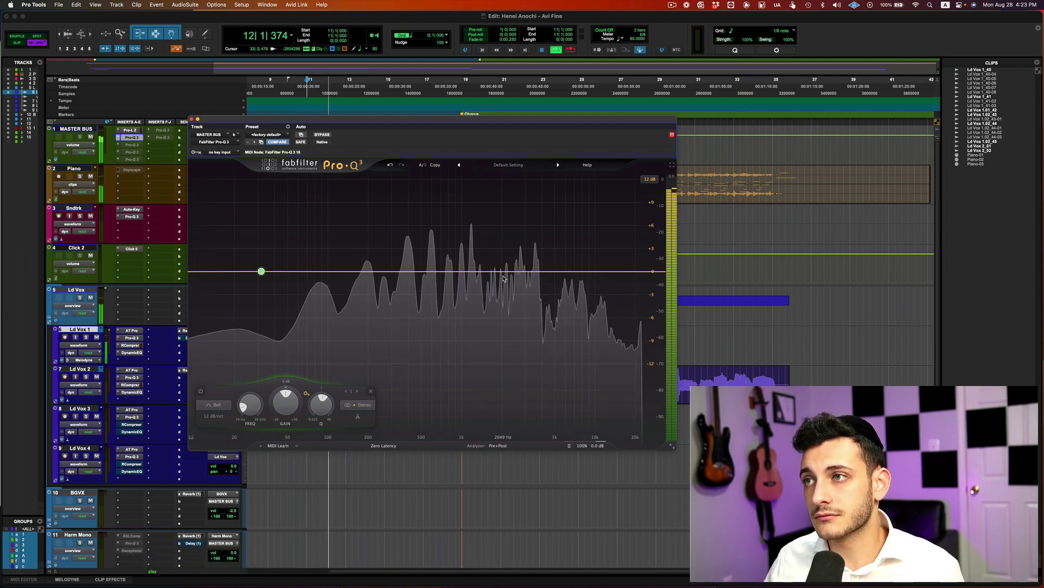
drag(478, 123, 455, 119)
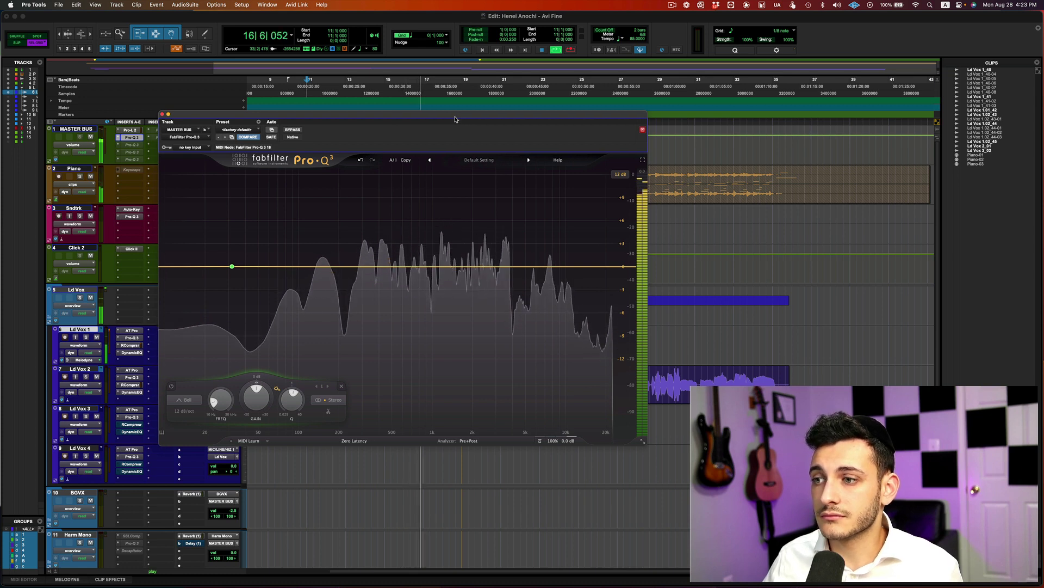
click(463, 459)
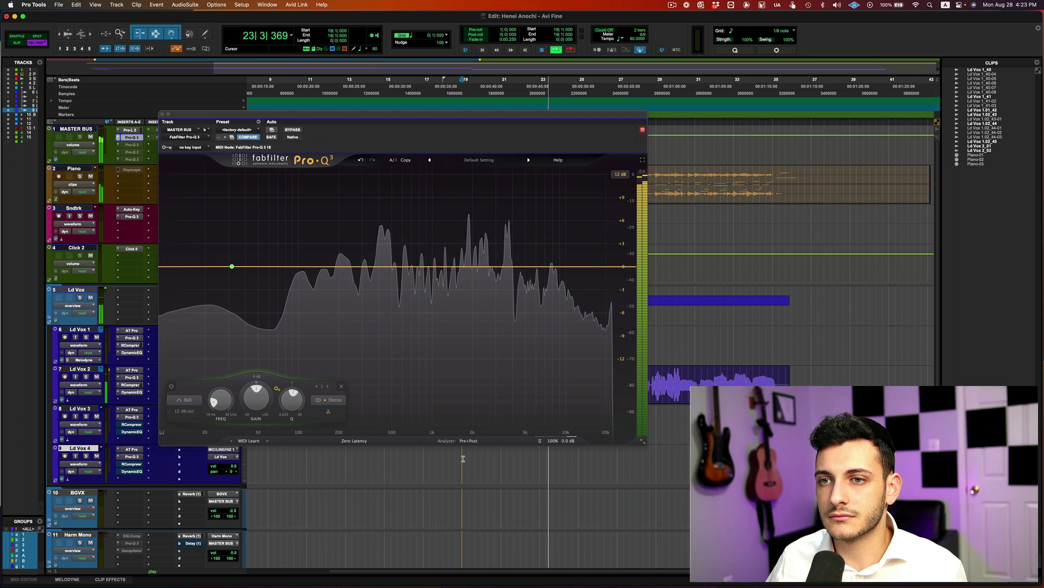
key(space)
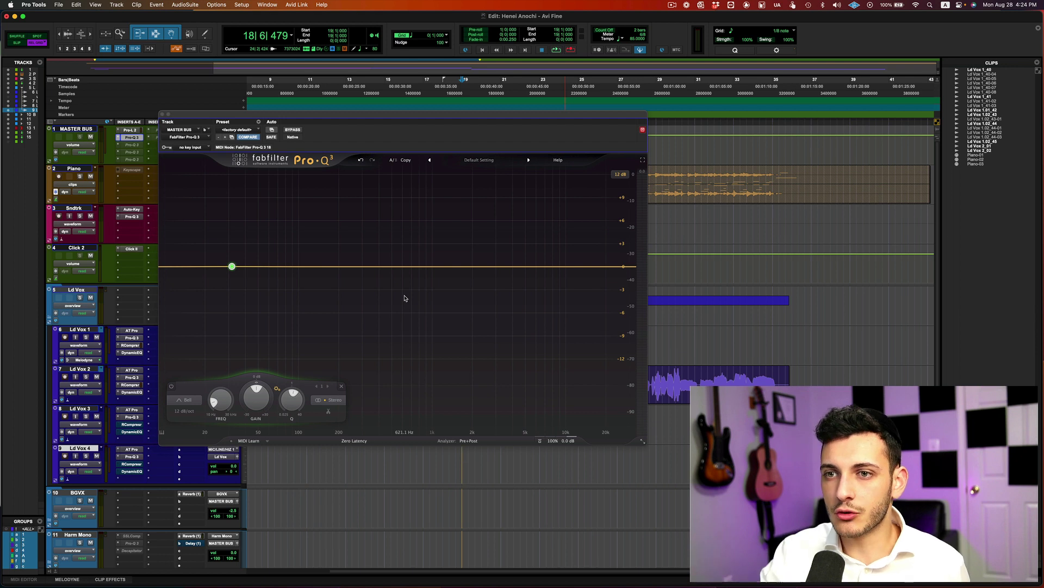
- Play the mix from bar 18 and label the strongest frequency peaks in the analyzer with Spectrum Grab
key(space)
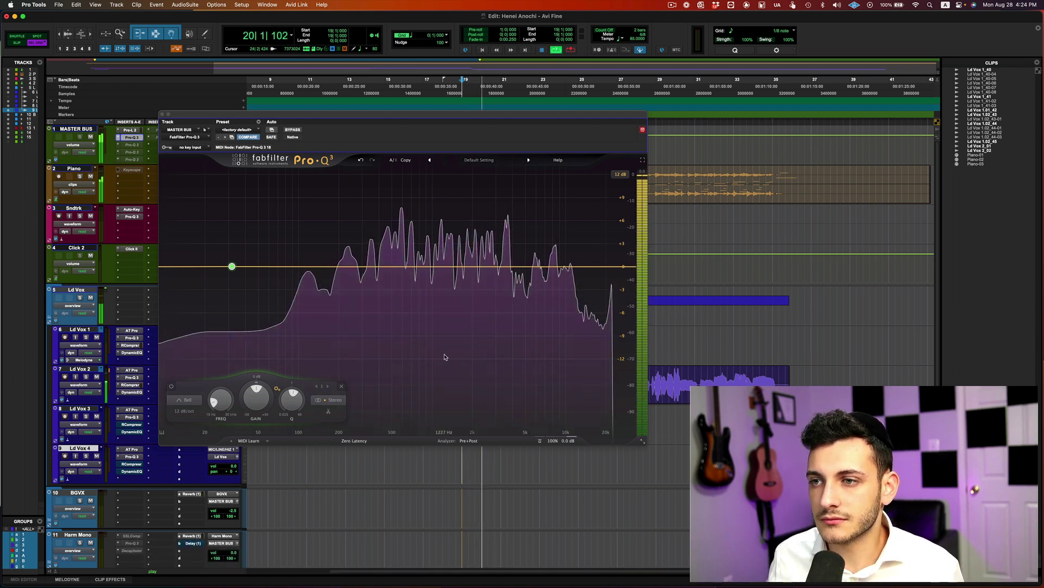
click(456, 379)
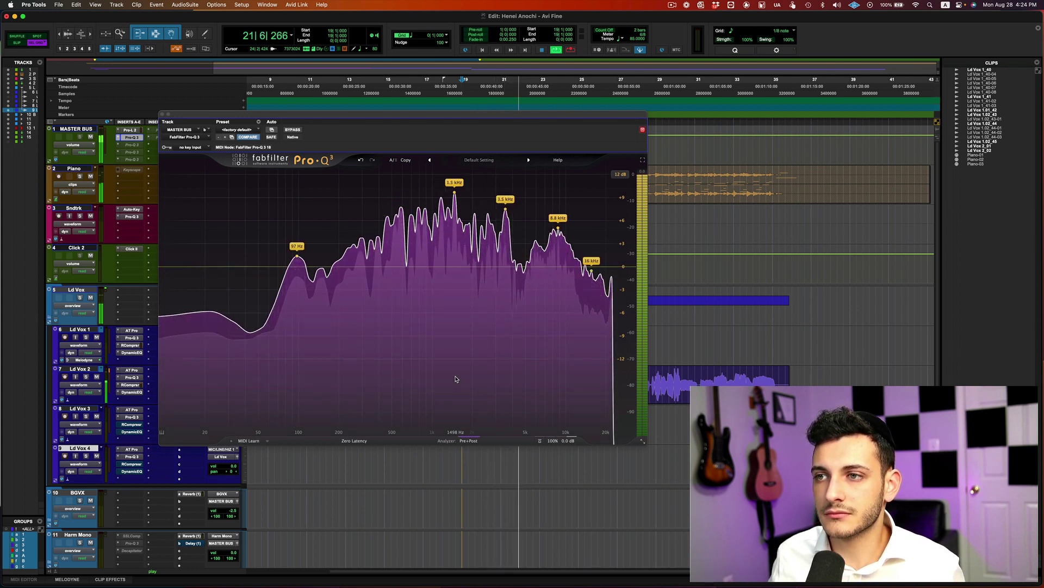
key(space)
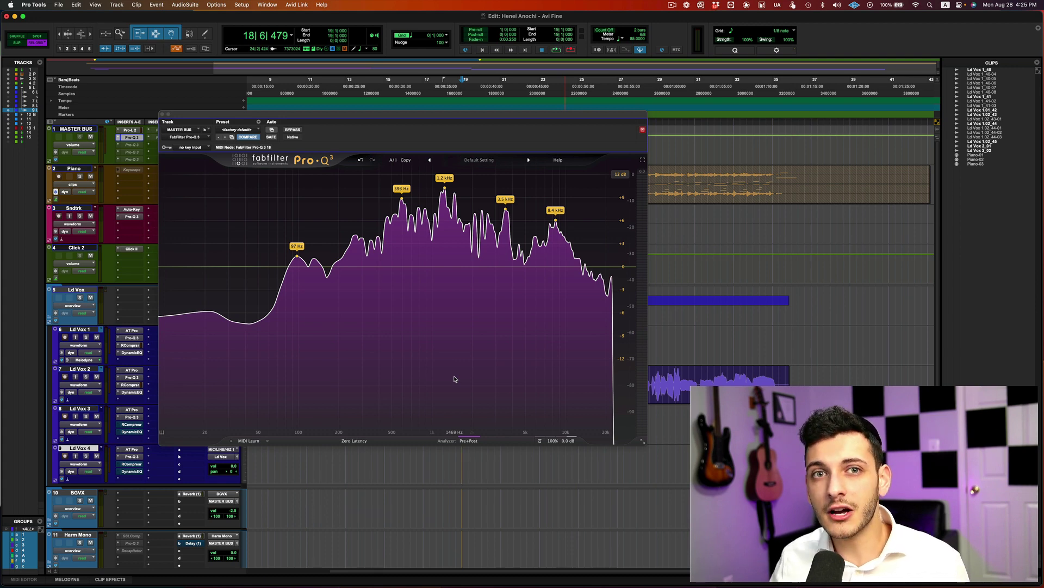
- Move the low bell band to about 23 Hz in solo mode and play the mix to hear the sub range
double_click(232, 267)
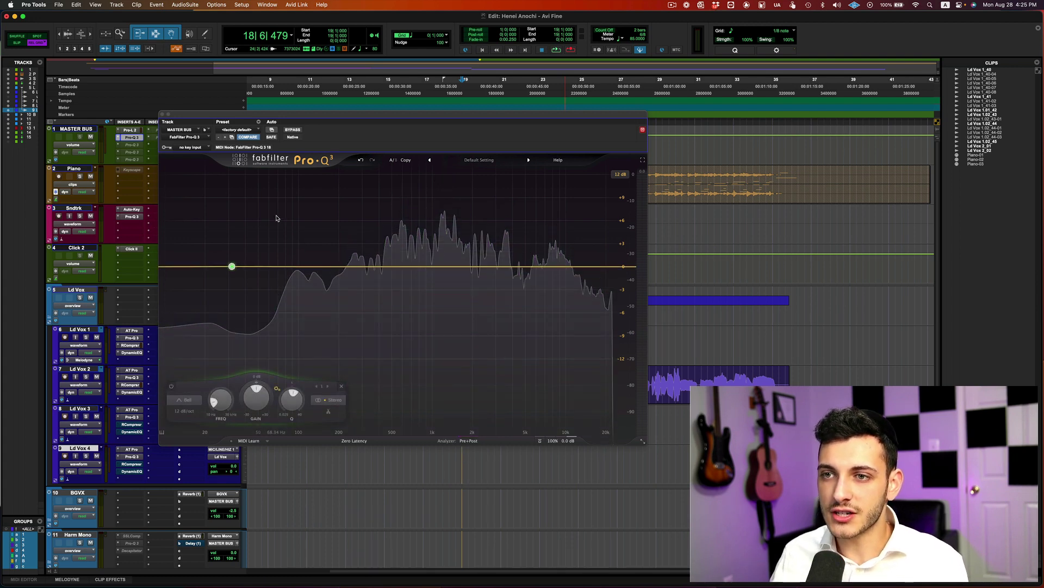
mouse_move(232, 267)
mouse_down()
mouse_move(203, 267)
mouse_move(228, 247)
mouse_up()
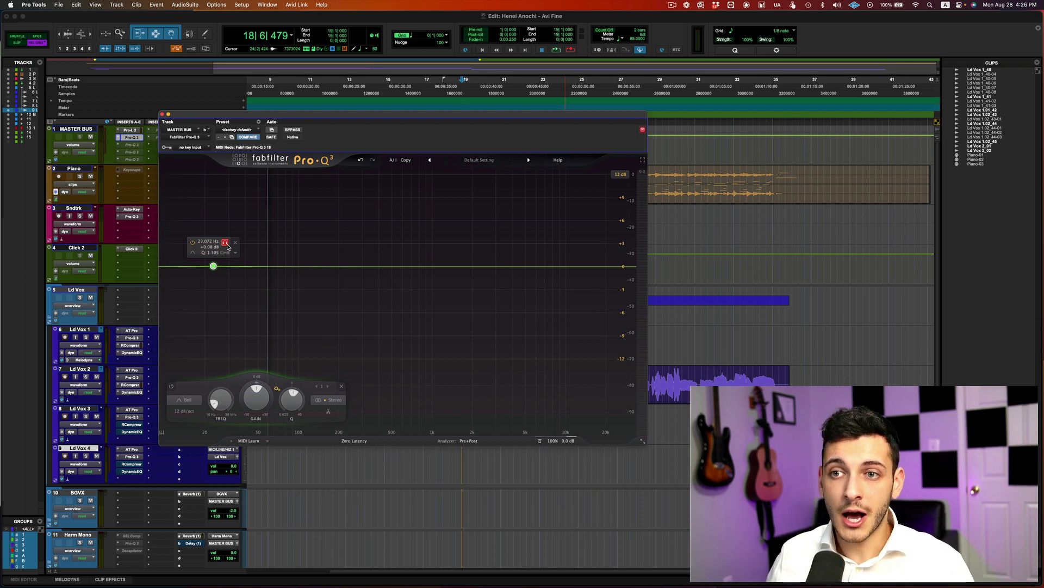
key(space)
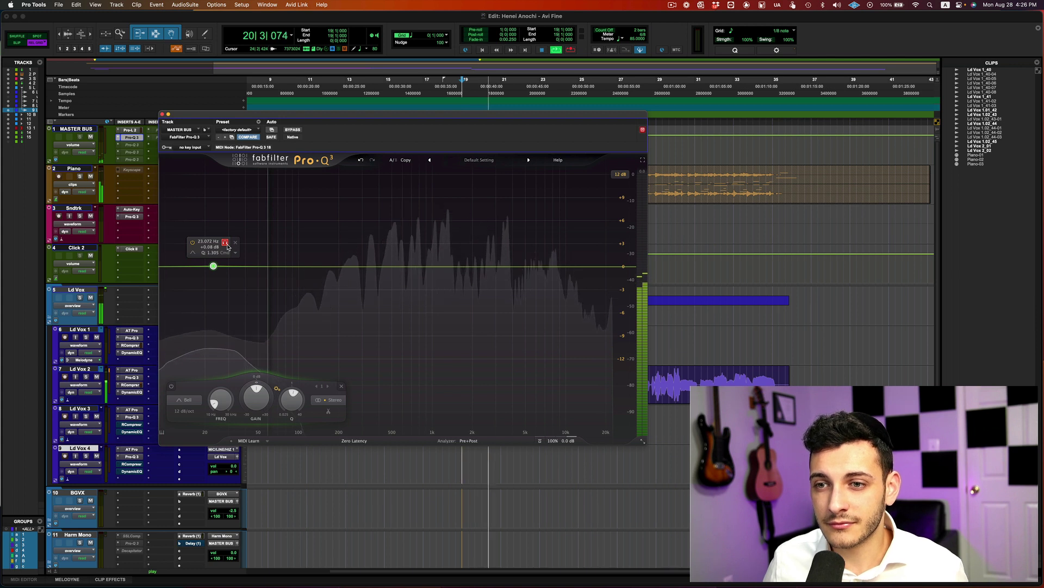
key(space)
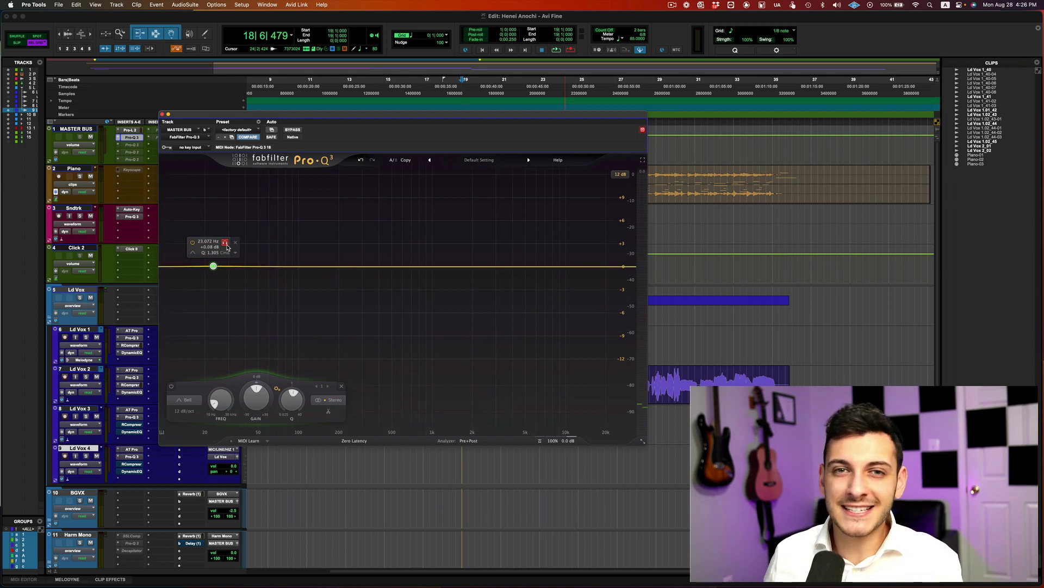
- Boost the low bell band by about 11 dB, shift it to about 26 Hz, and play the mix to hear it
drag(213, 266, 209, 182)
key(space)
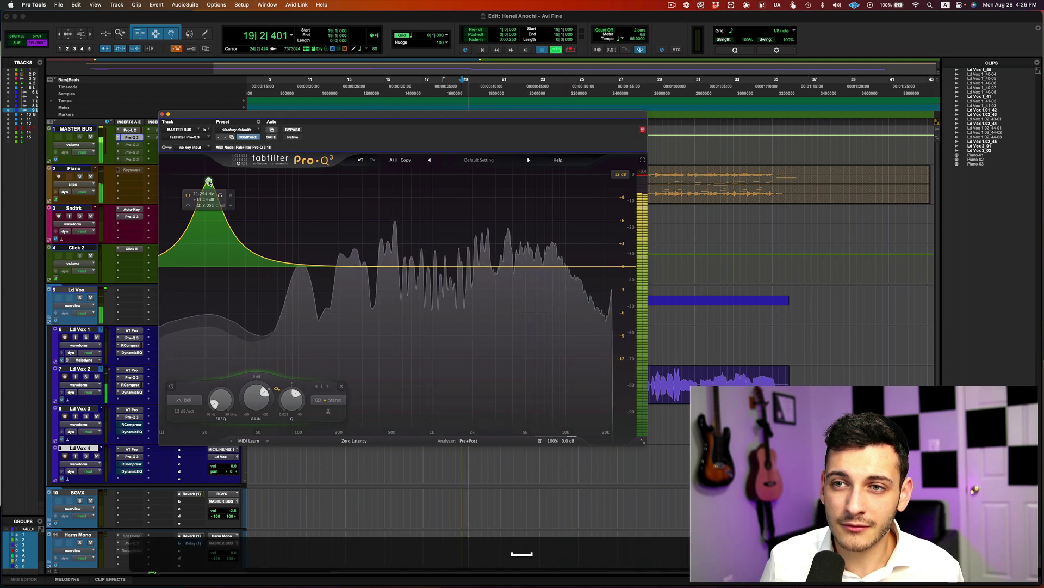
drag(220, 196, 232, 194)
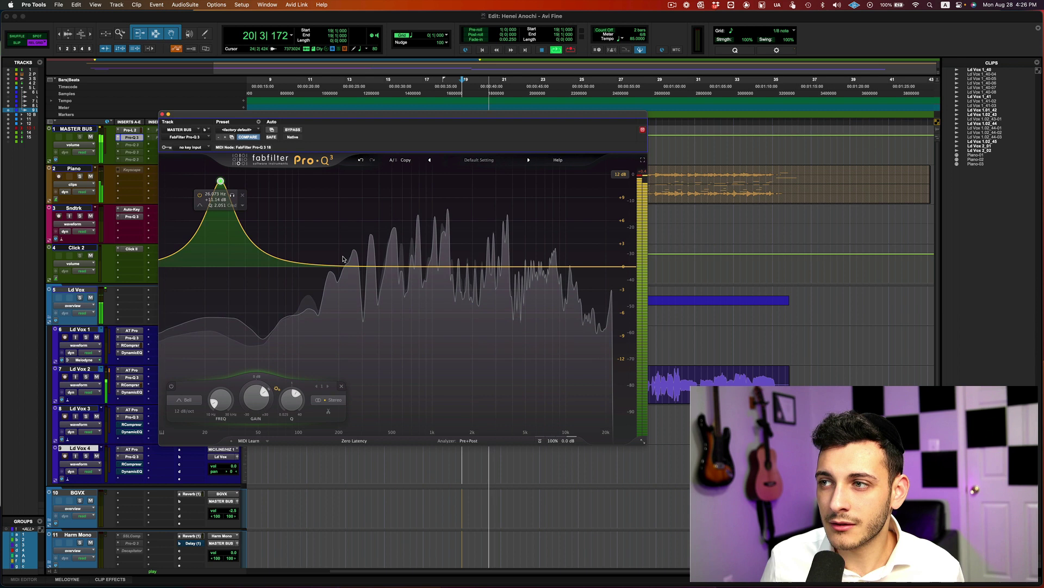
key(space)
- Raise the 26 Hz band's gain to 30 dB, audition it soloed with different Q widths, and settle at a Q of about 1.7
drag(256, 412, 256, 365)
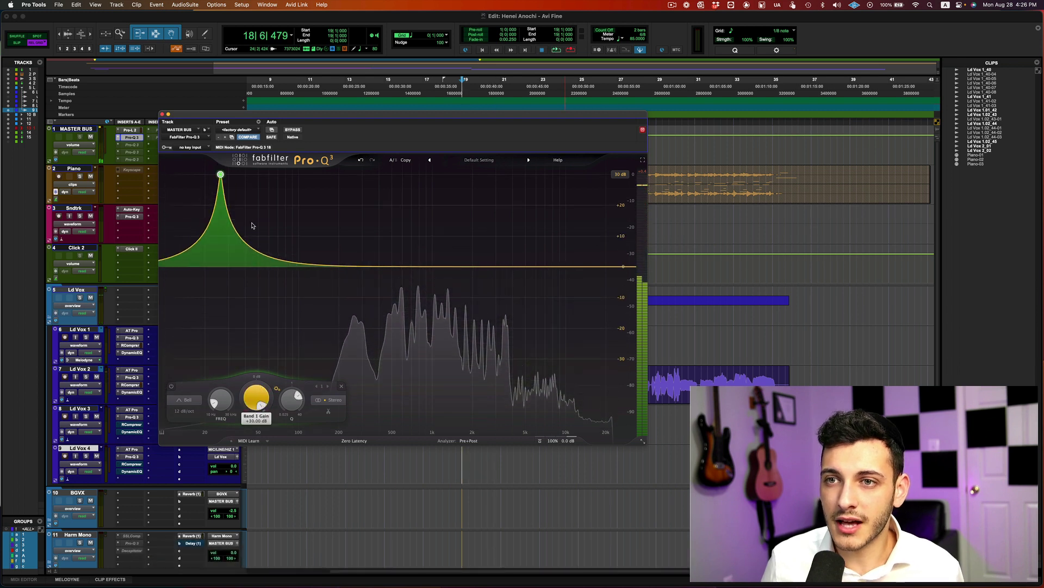
scroll(233, 193, up, 5)
key(space)
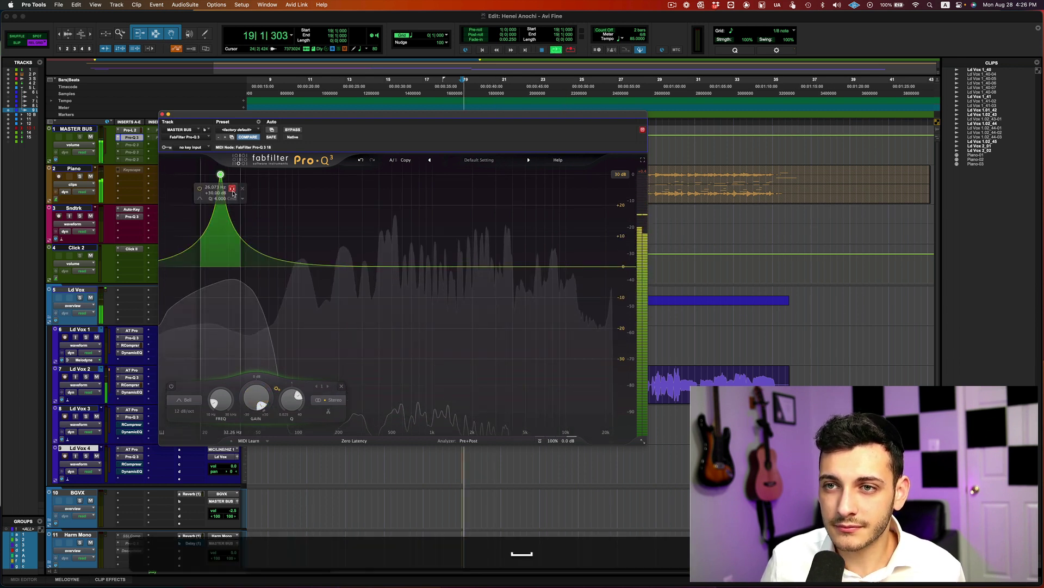
scroll(232, 193, down, 10)
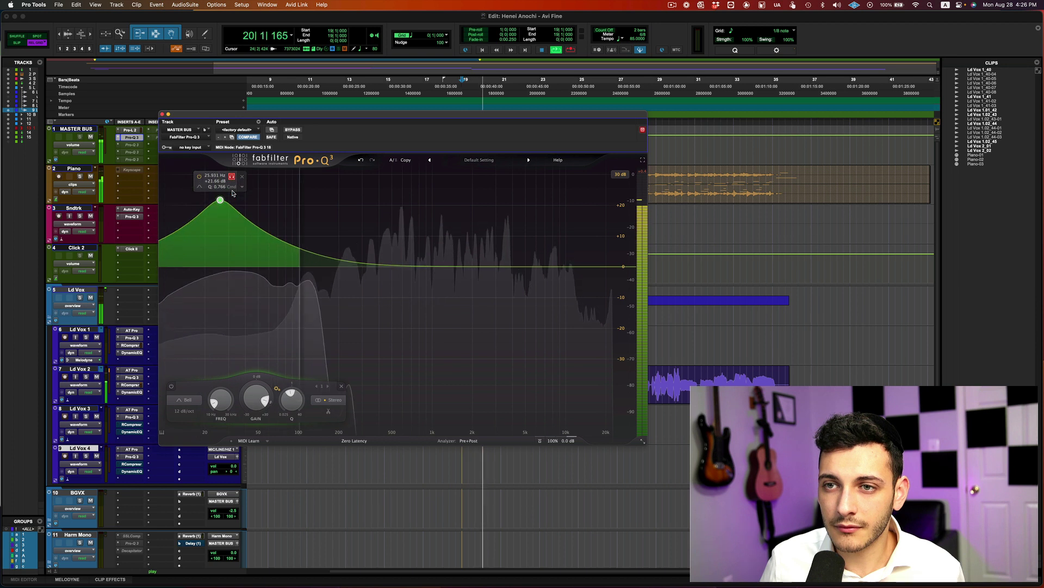
scroll(233, 193, up, 2)
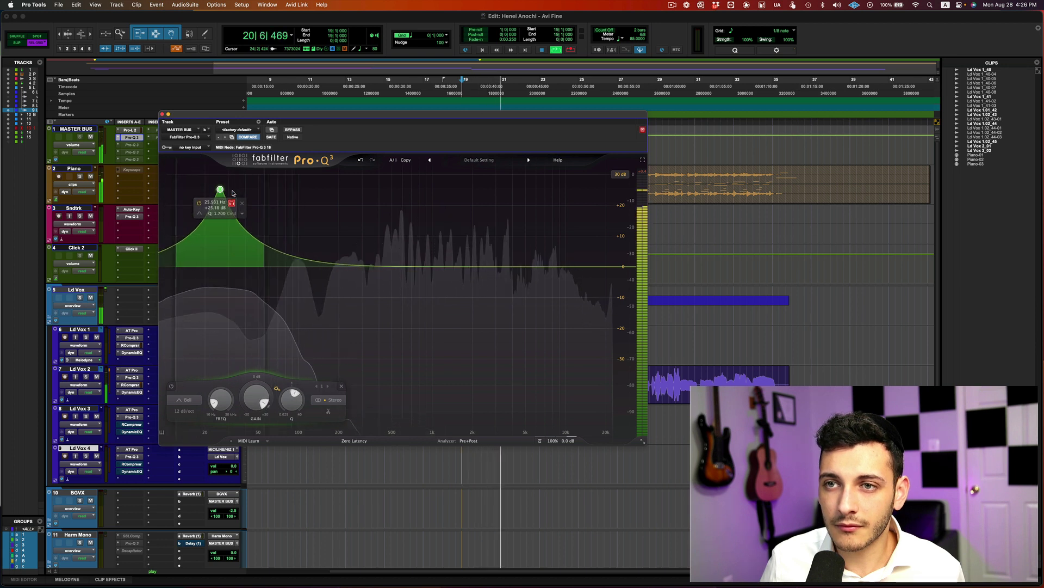
scroll(232, 193, down, 1)
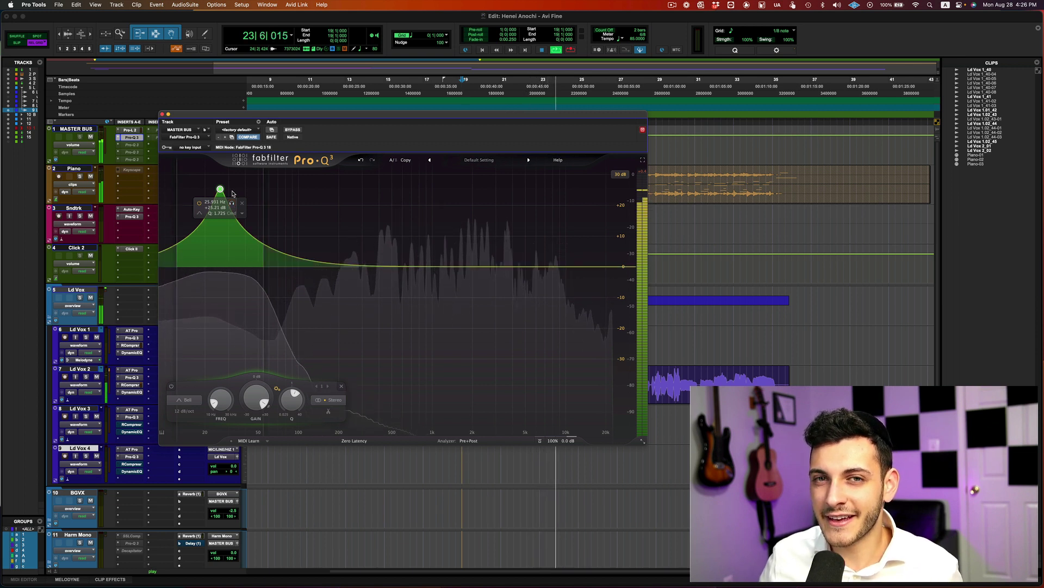
key(space)
key(space)
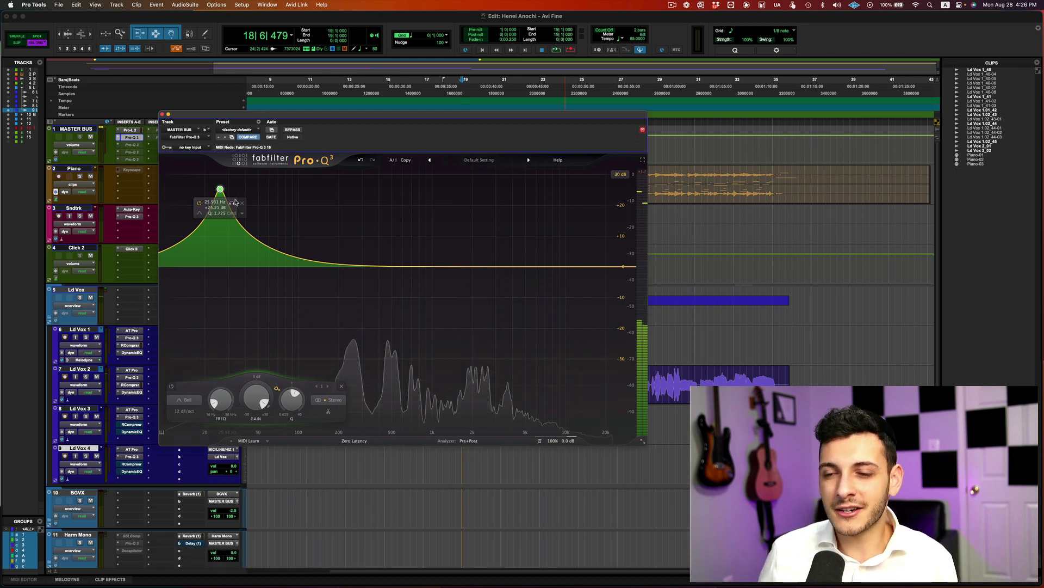
- Flatten the low band to about 0 dB at about 39 Hz and adjust its Q to about 1.4
drag(220, 189, 256, 282)
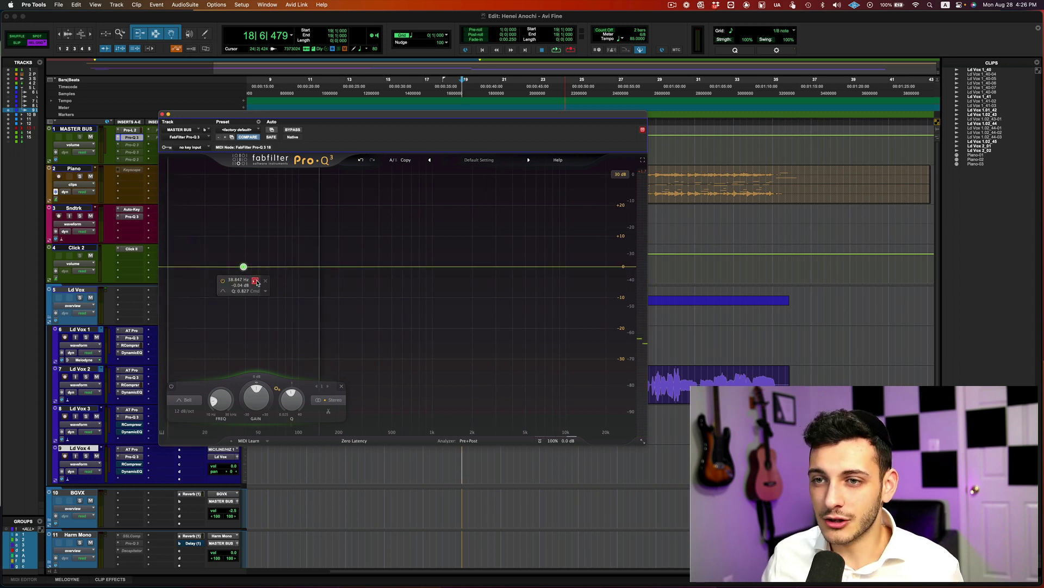
scroll(257, 284, down, 3)
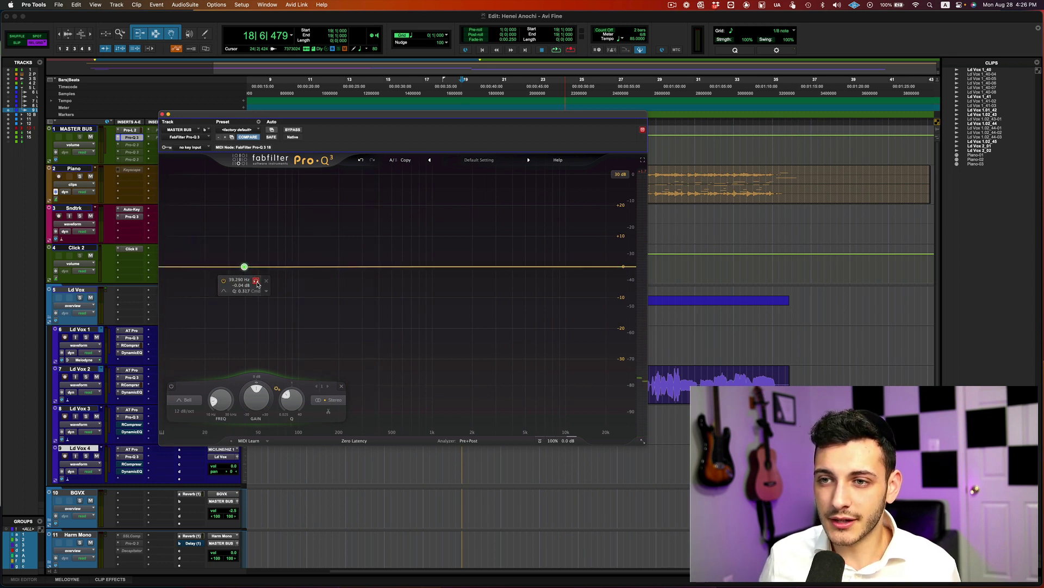
scroll(292, 400, up, 5)
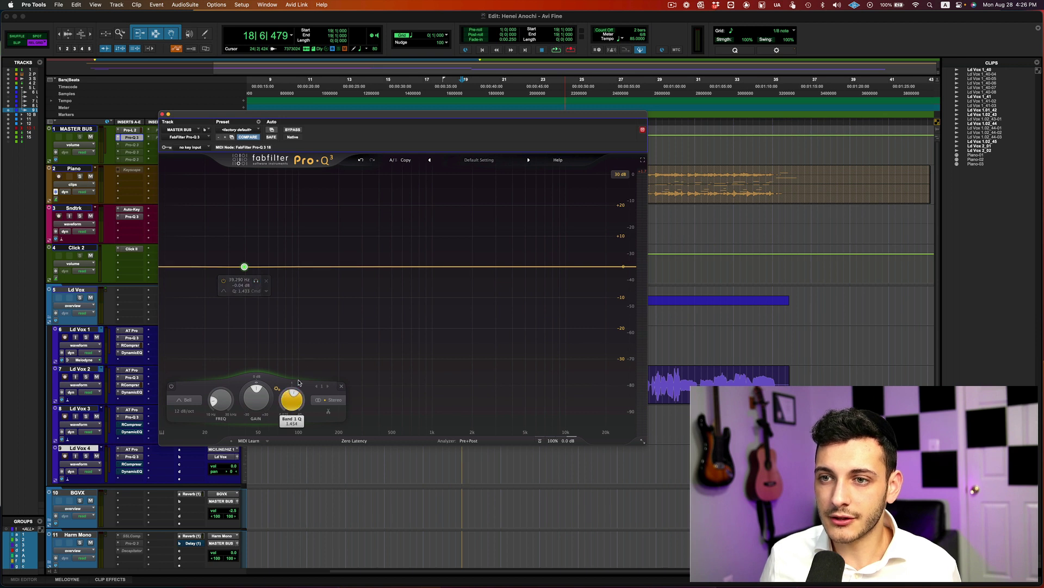
- Move the soloed band to about 82 Hz with a Q of about 1.3 and play the mix to audition that range
drag(257, 281, 298, 281)
scroll(298, 281, down, 3)
key(space)
scroll(299, 282, down, 1)
key(space)
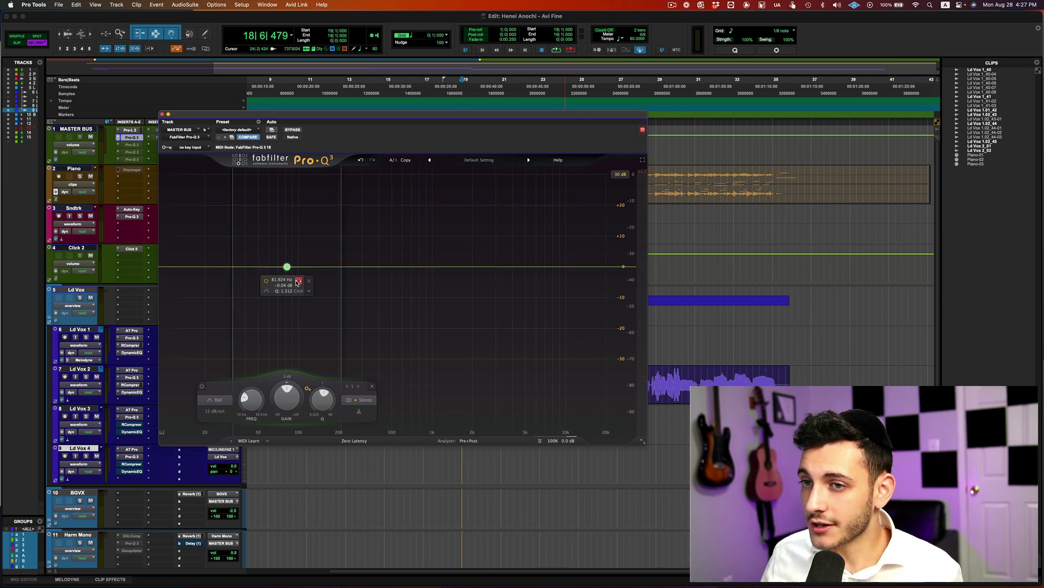
- Move the soloed band to about 347 Hz and play the mix to audition the low mids
drag(297, 282, 382, 282)
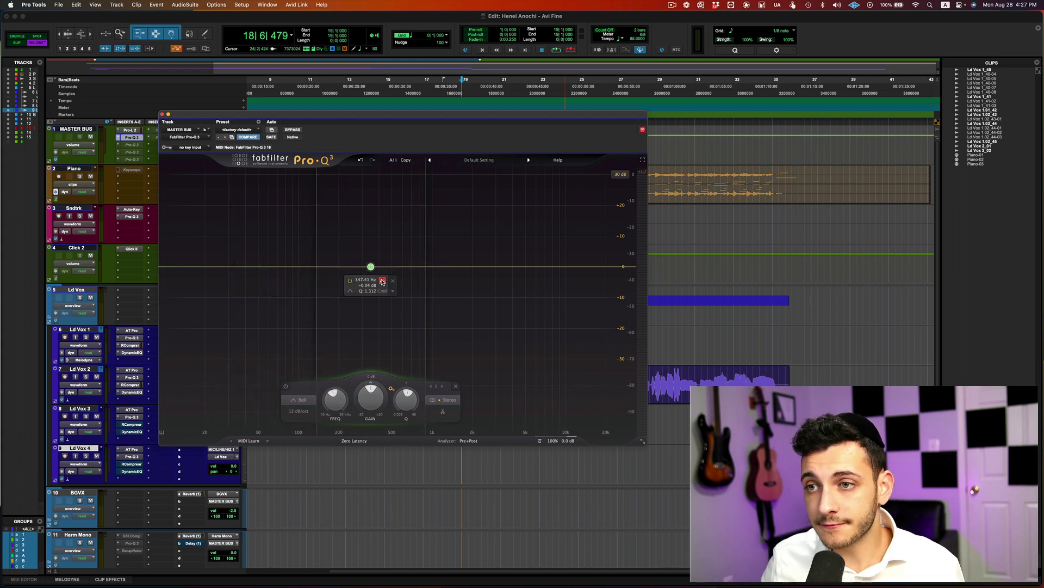
key(space)
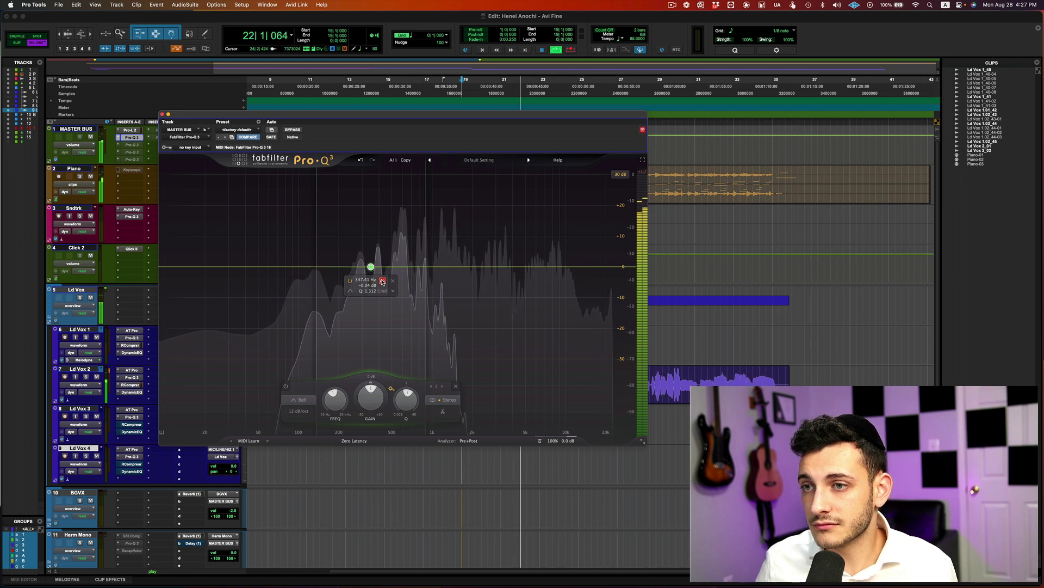
key(space)
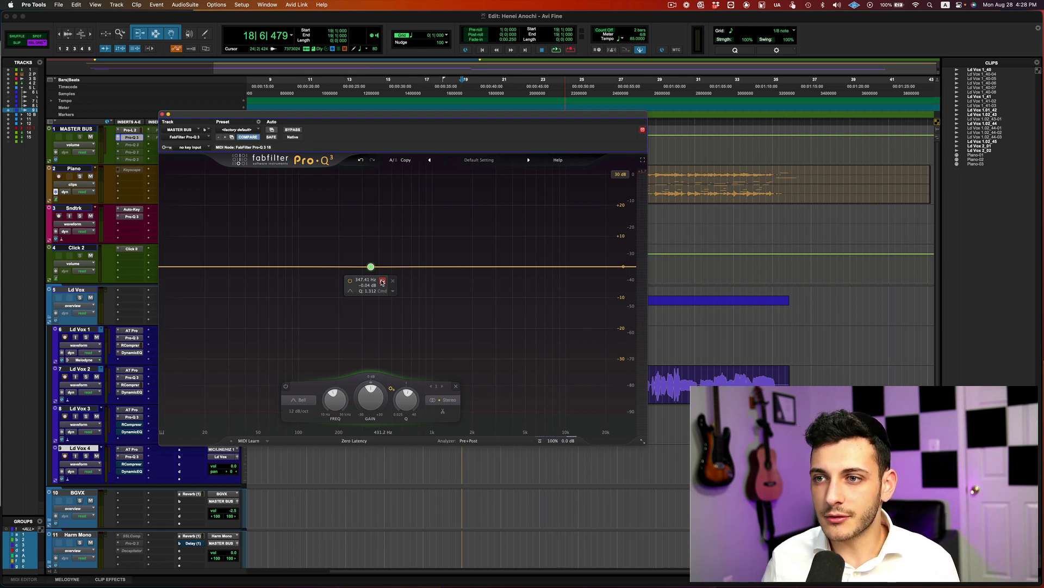
- Move the soloed band to about 1.2 kHz and play the mix to audition the midrange
drag(383, 281, 464, 284)
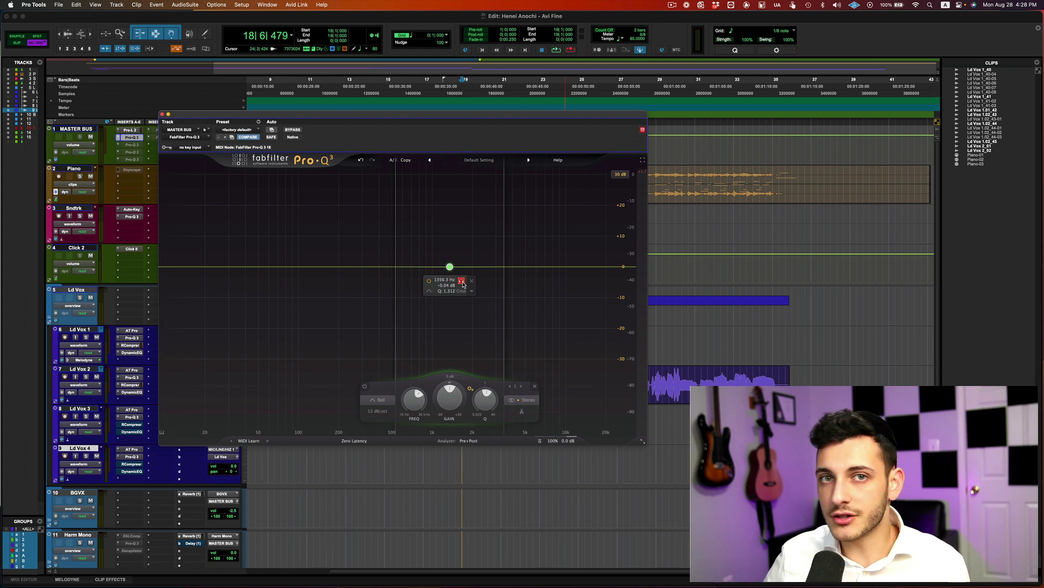
drag(463, 284, 455, 286)
key(space)
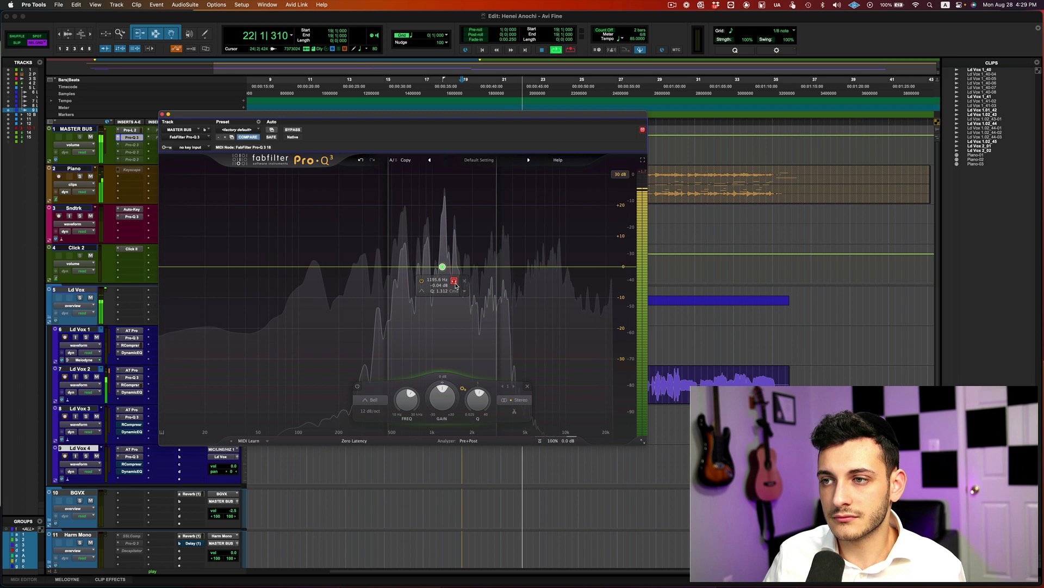
- Boost the midrange band about 15 dB at about 1.26 kHz, and audition it in the mix while easing the boost to about 9.6 dB
key(space)
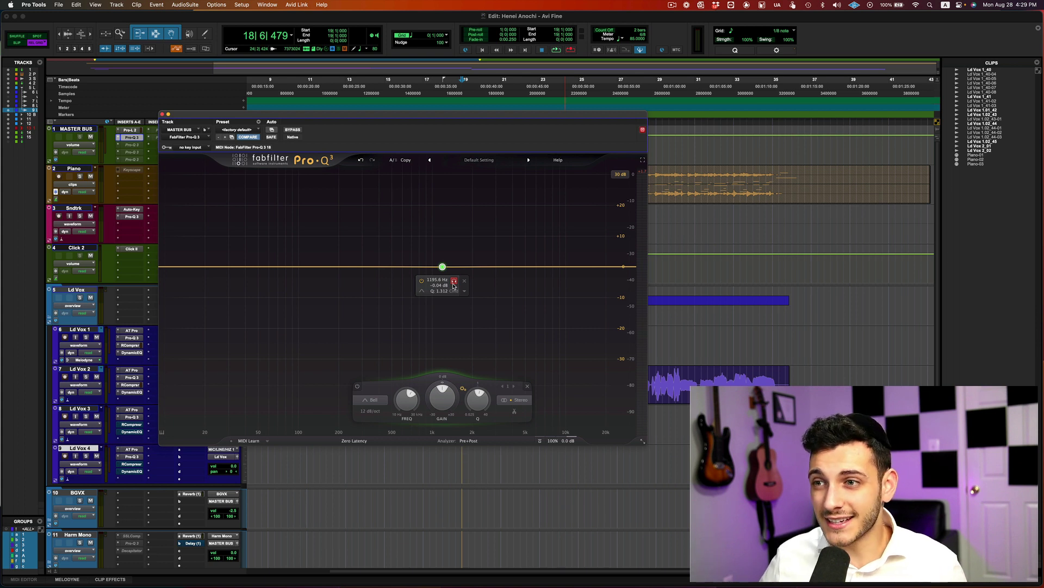
drag(442, 268, 445, 220)
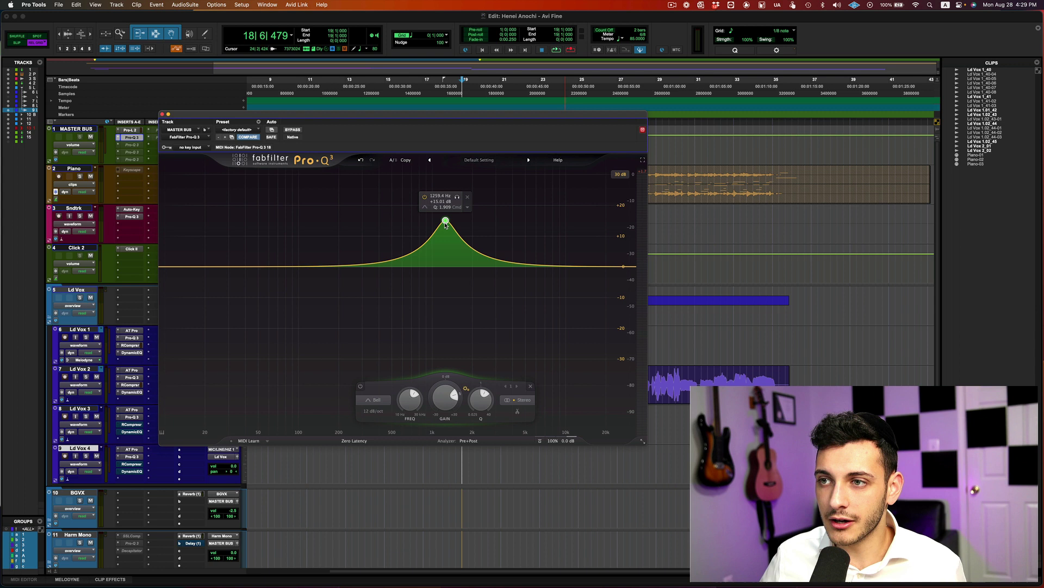
key(space)
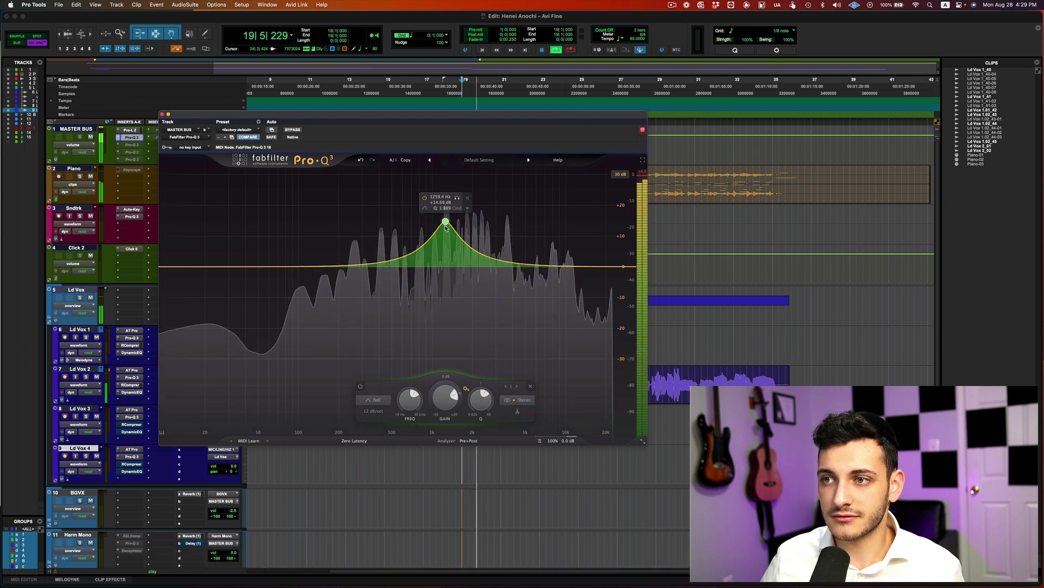
drag(445, 227, 447, 243)
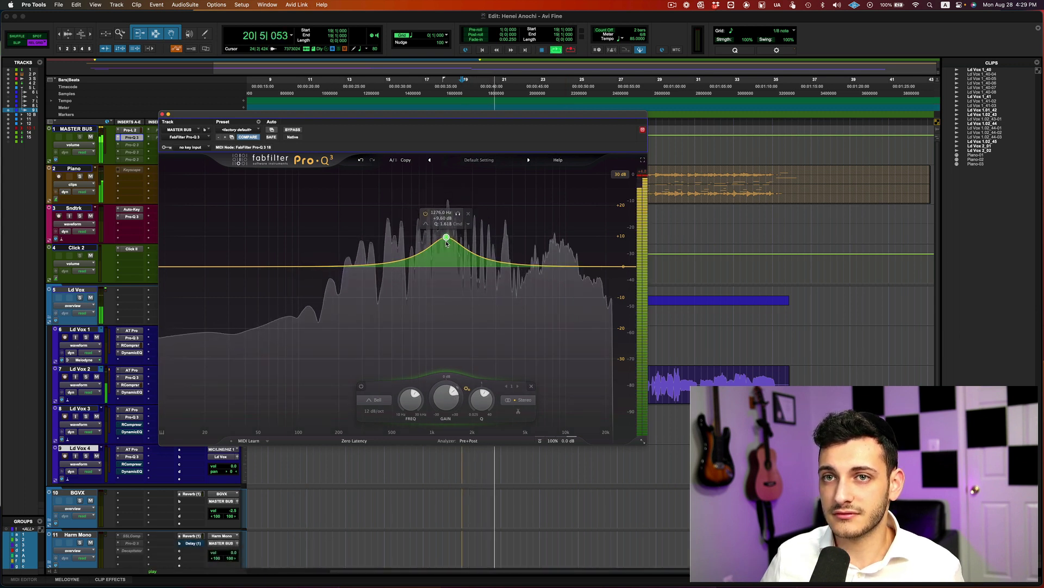
key(space)
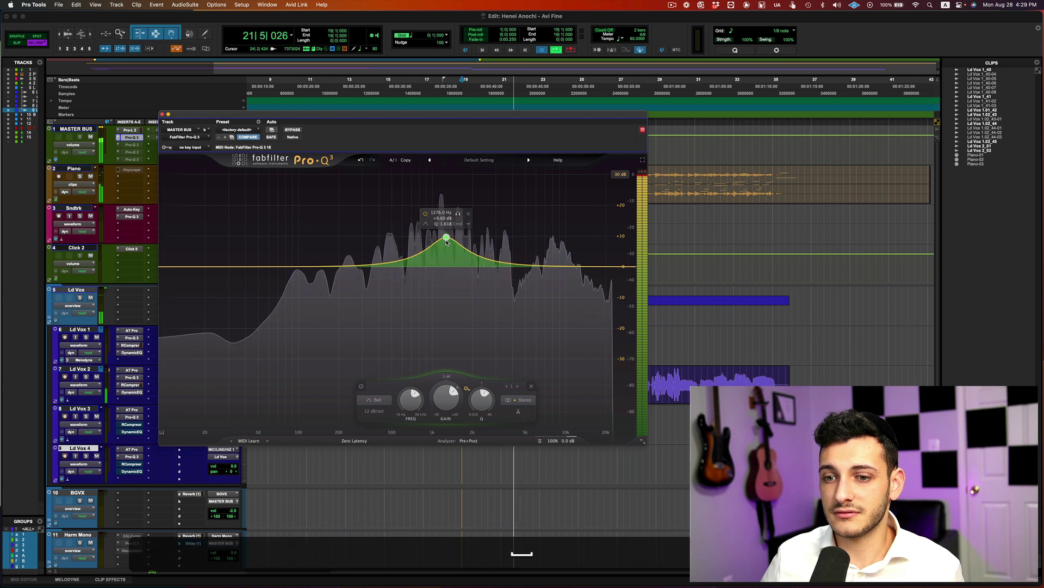
- Flatten the midrange band to about 0 dB and replace it with a new flat band at about 1.4 kHz
drag(447, 242, 448, 267)
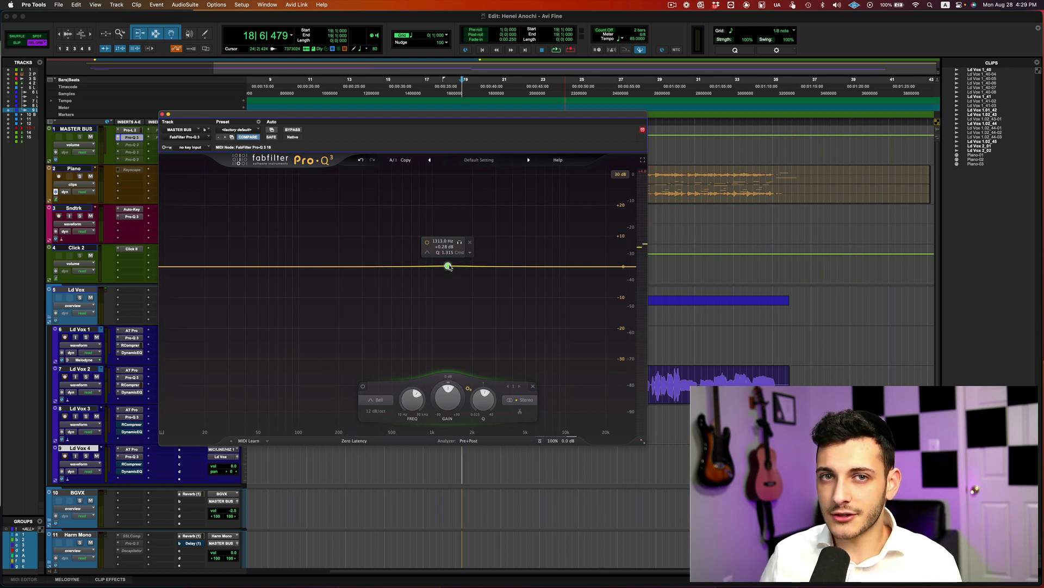
click(471, 244)
double_click(451, 267)
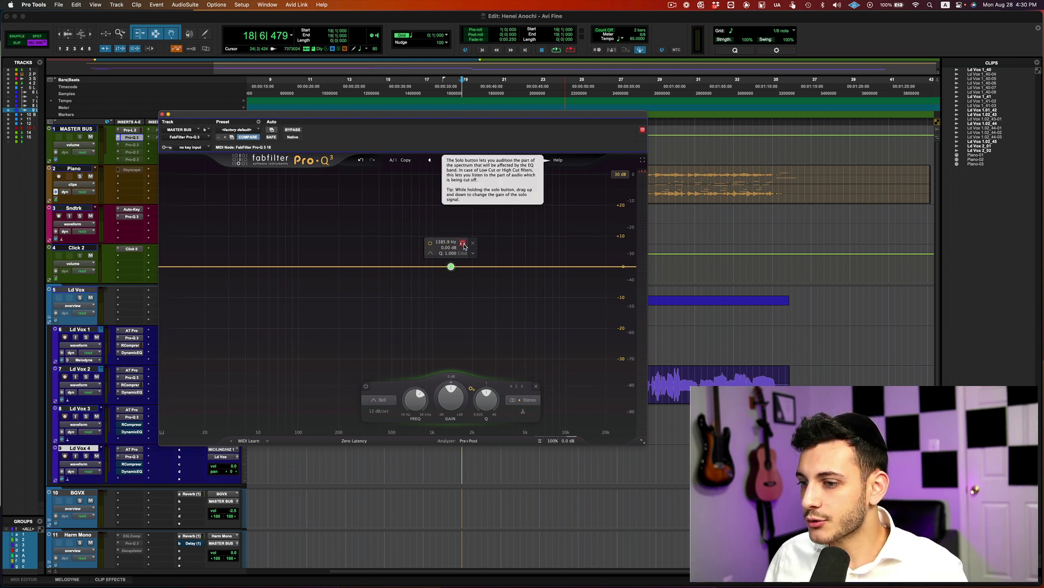
- Solo the new band, move it to about 6.4 kHz with a Q of about 1.7, and play the mix to audition that range
drag(465, 246, 555, 248)
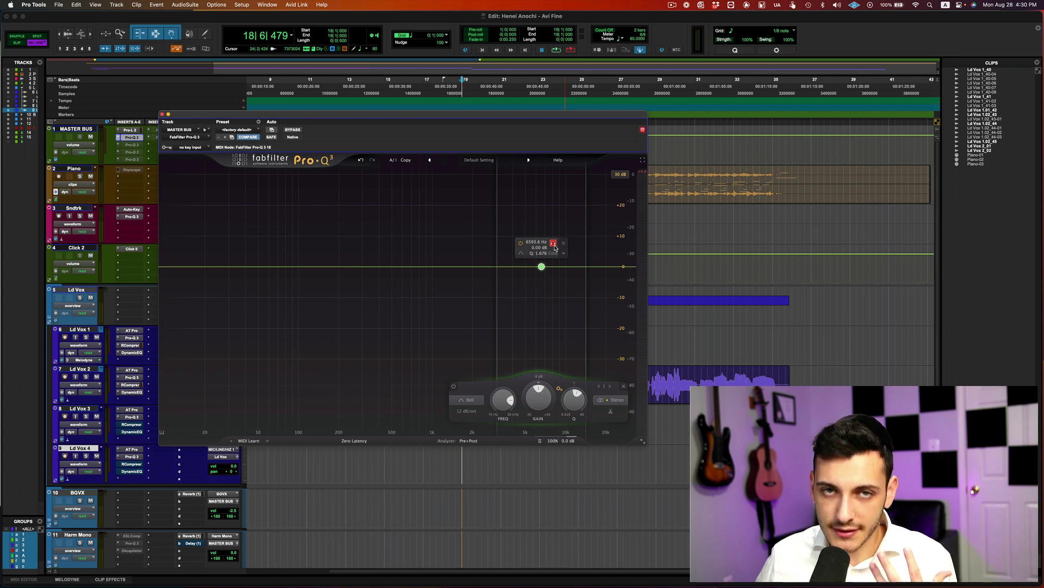
key(space)
drag(555, 248, 552, 246)
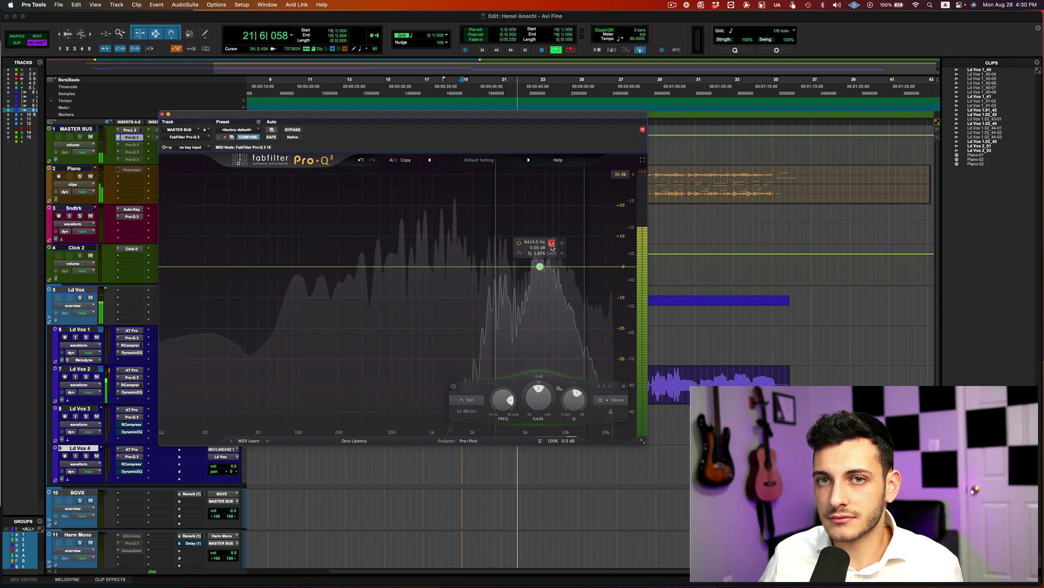
key(space)
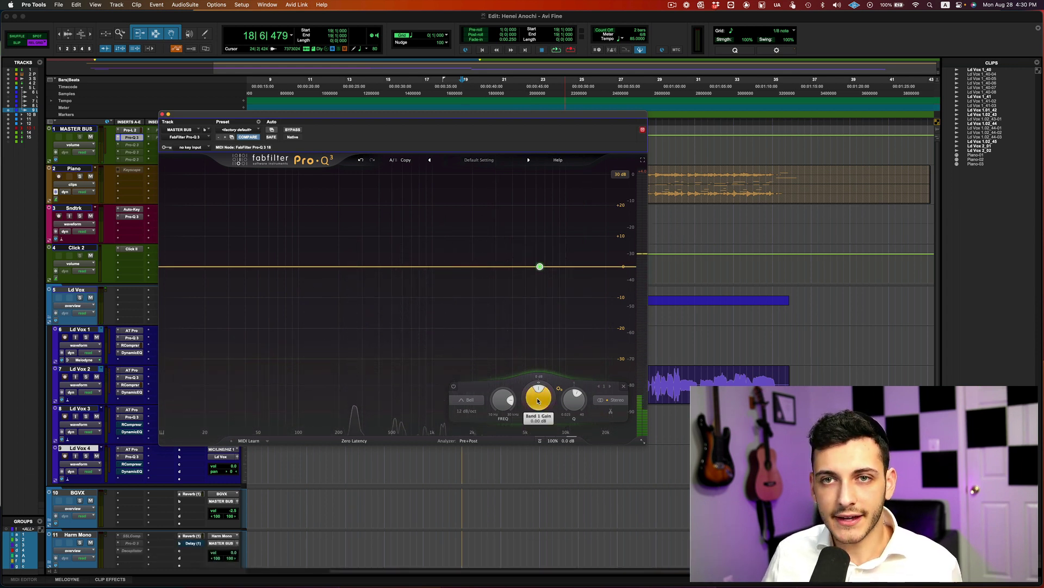
- Cut the 6.4 kHz band by about 17.4 dB and play the mix to hear it without that range
drag(538, 401, 571, 421)
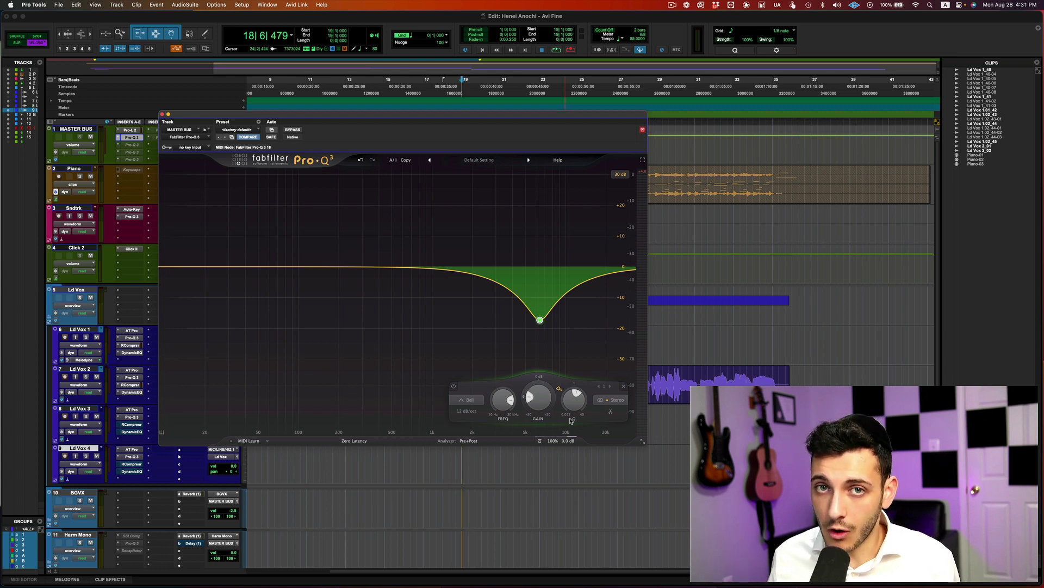
key(space)
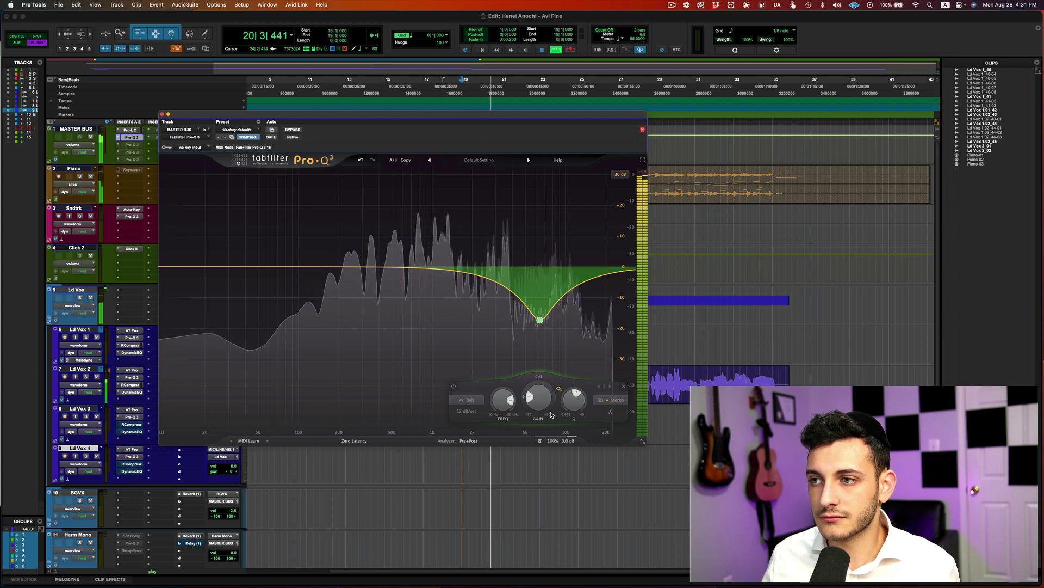
key(space)
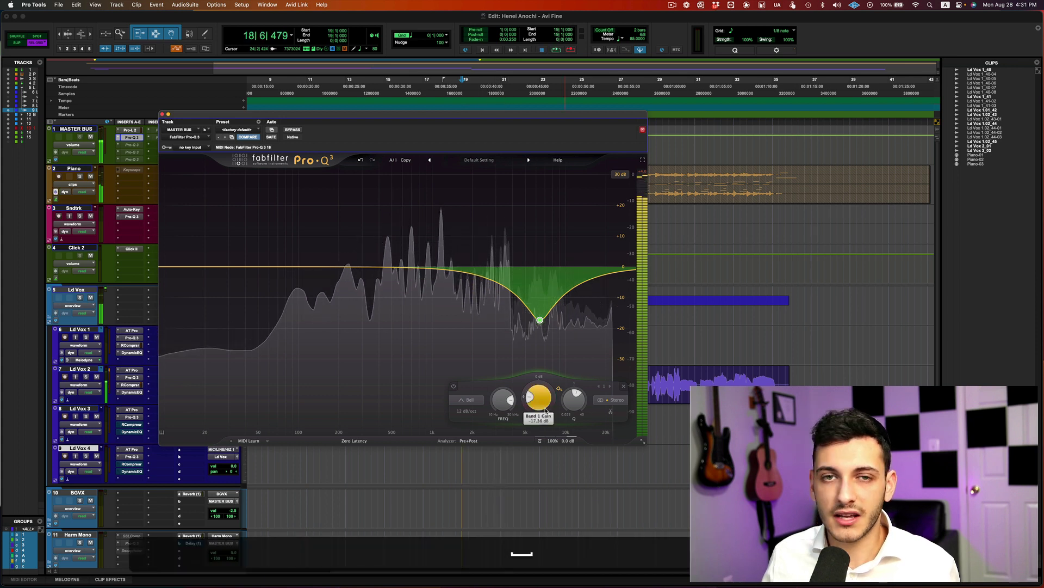
- Return the 6.4 kHz band's gain to about 0 dB and play the mix for comparison
mouse_move(544, 409)
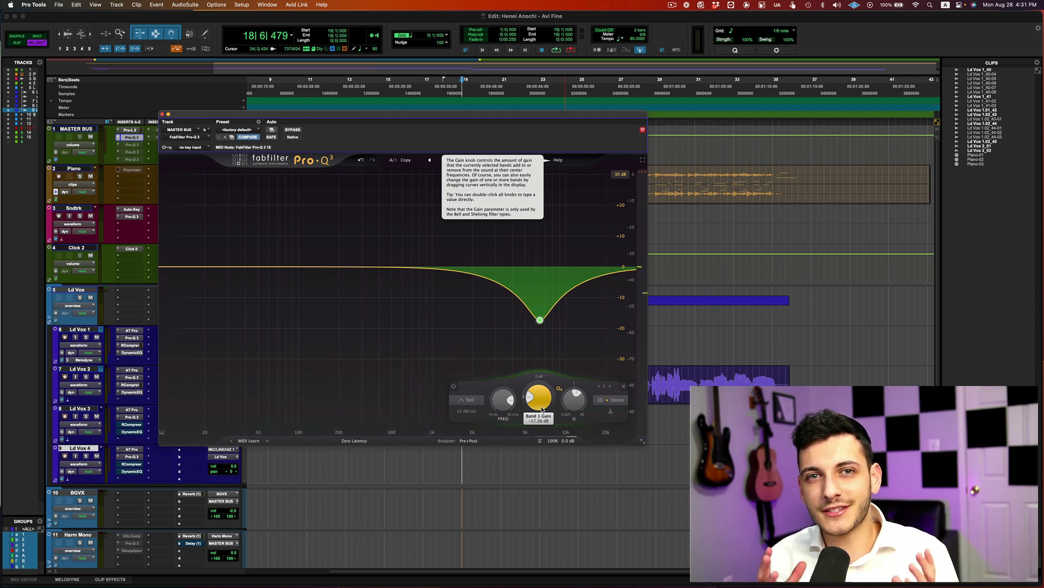
drag(542, 409, 541, 372)
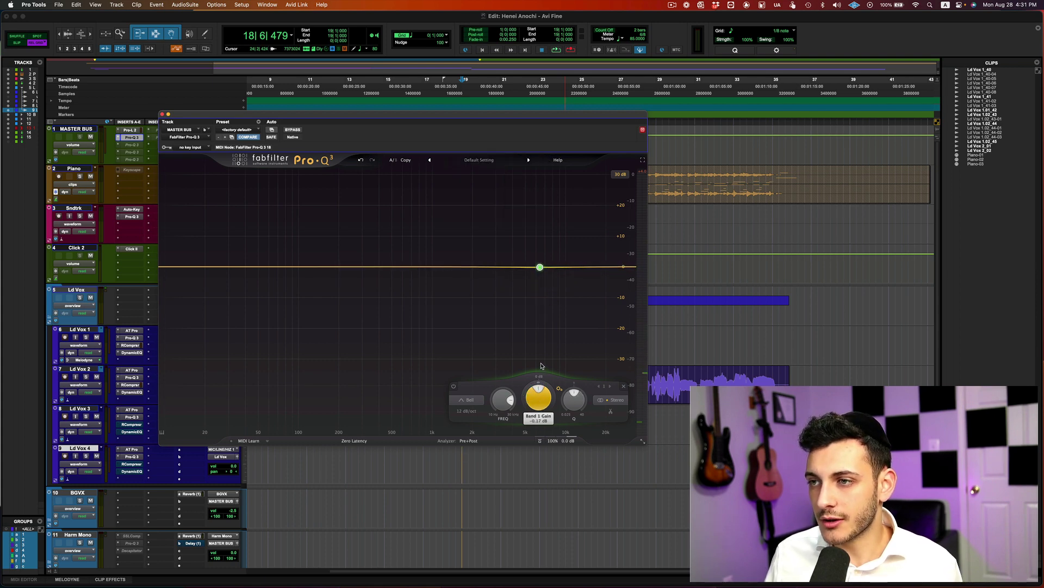
key(space)
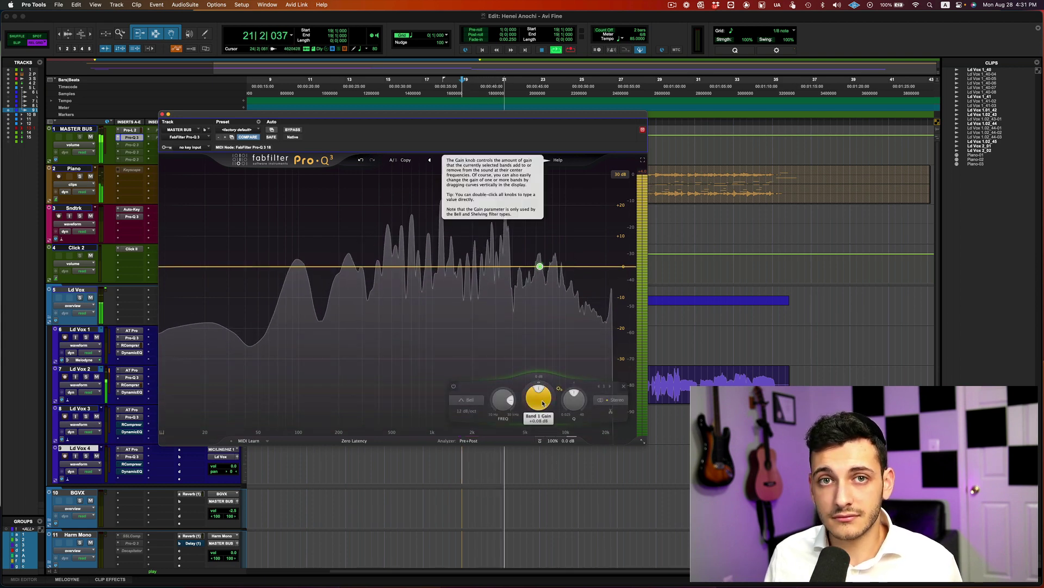
key(space)
- Solo the band, move it to about 20.8 kHz with a Q of about 1.6, and play the mix to audition the extreme highs
mouse_move(540, 260)
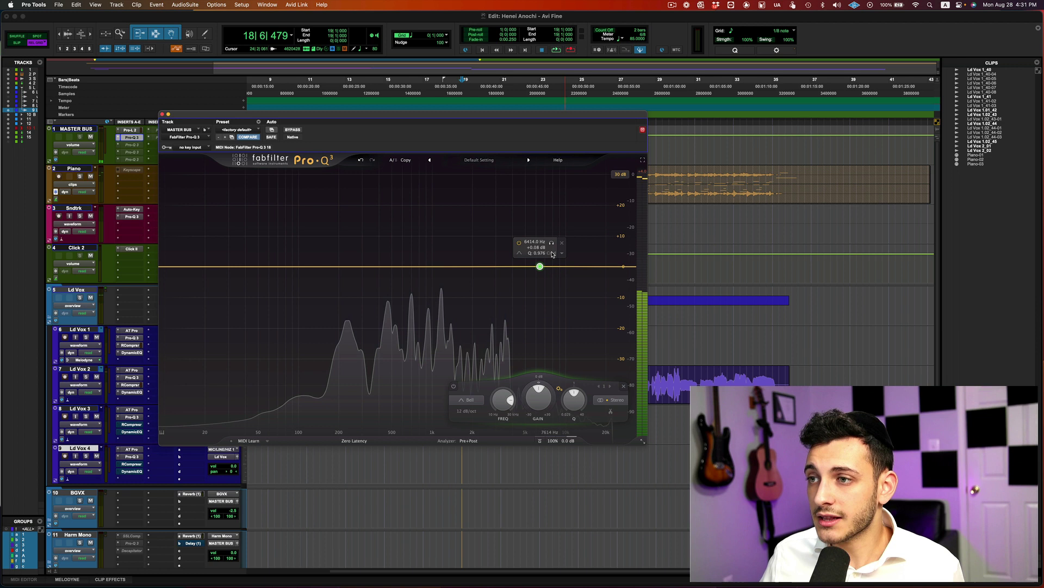
drag(552, 244, 623, 249)
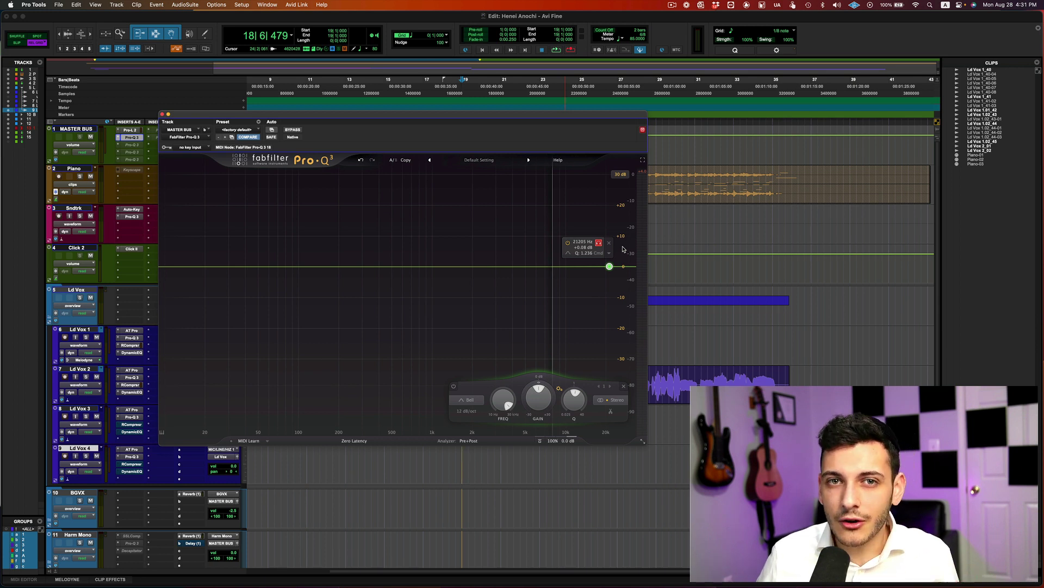
drag(624, 249, 628, 250)
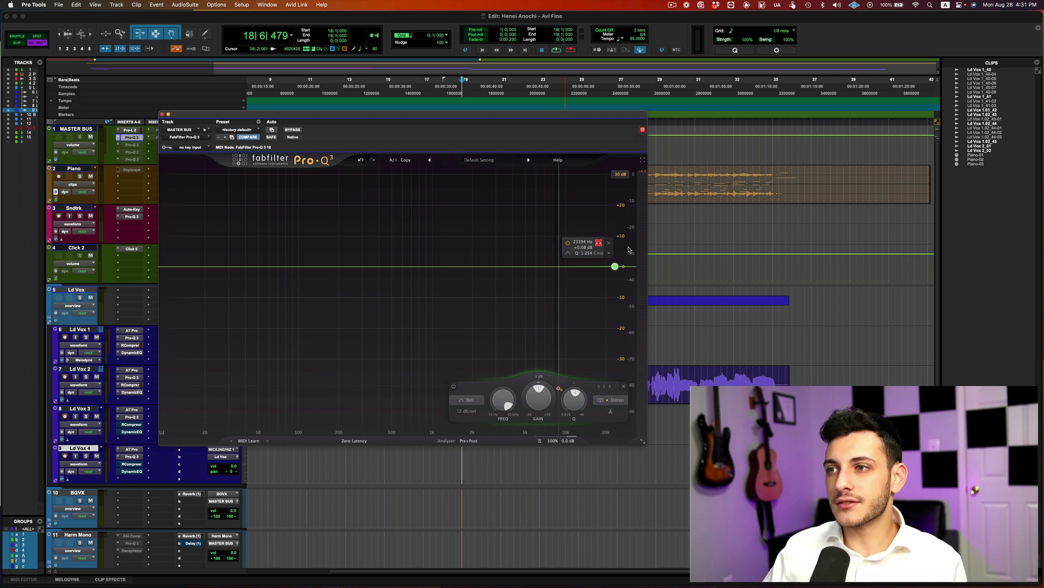
drag(628, 249, 622, 250)
key(space)
key(space)
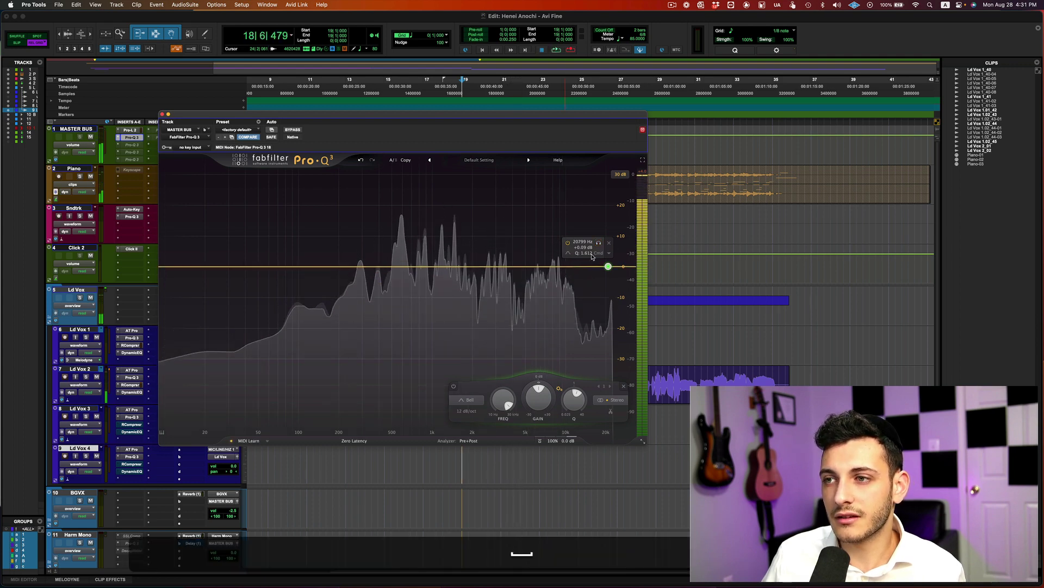
- Delete the 20.8 kHz band and undo the deletion
click(609, 242)
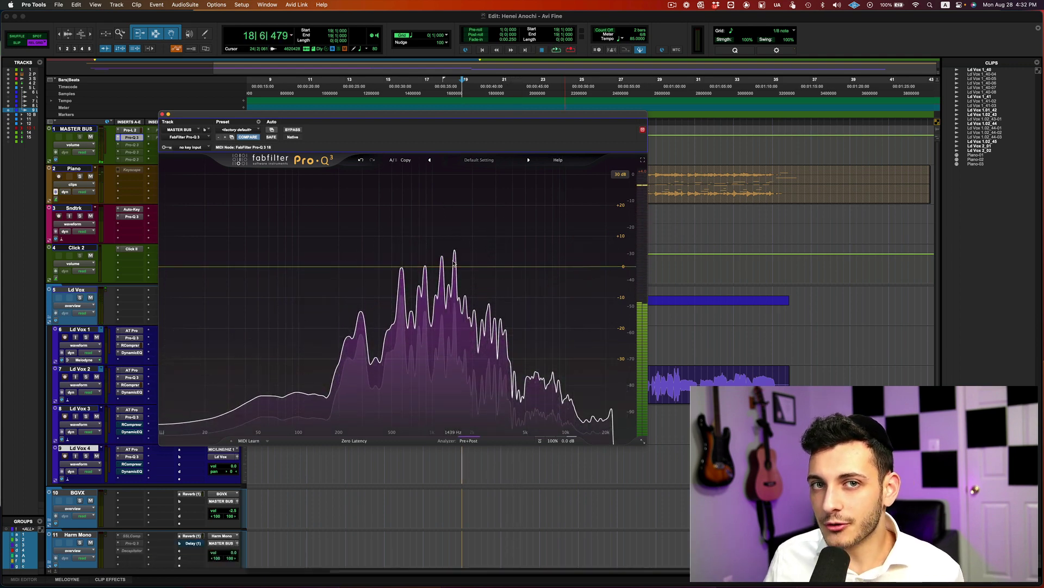
key(super+z)
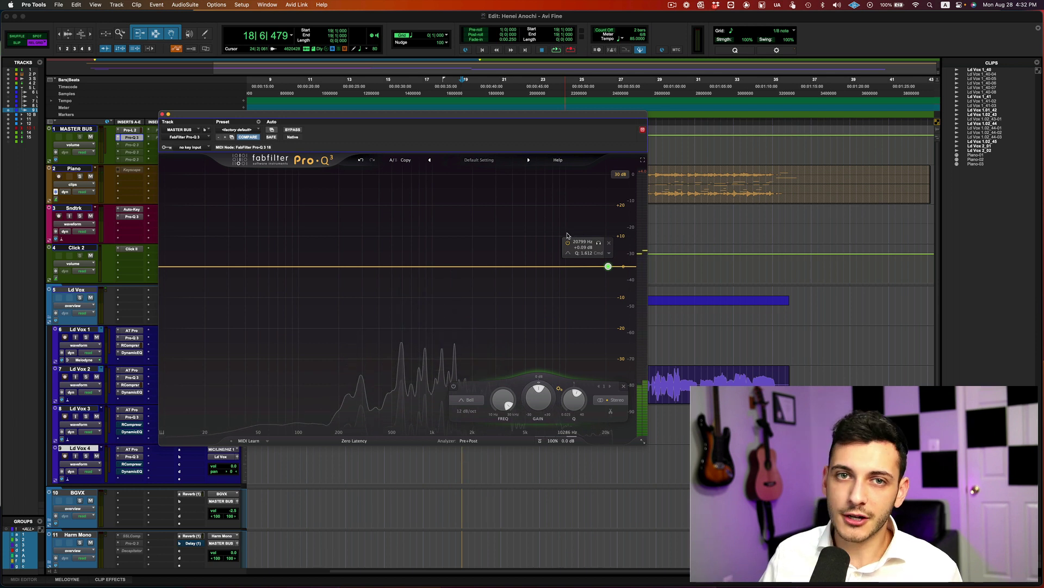